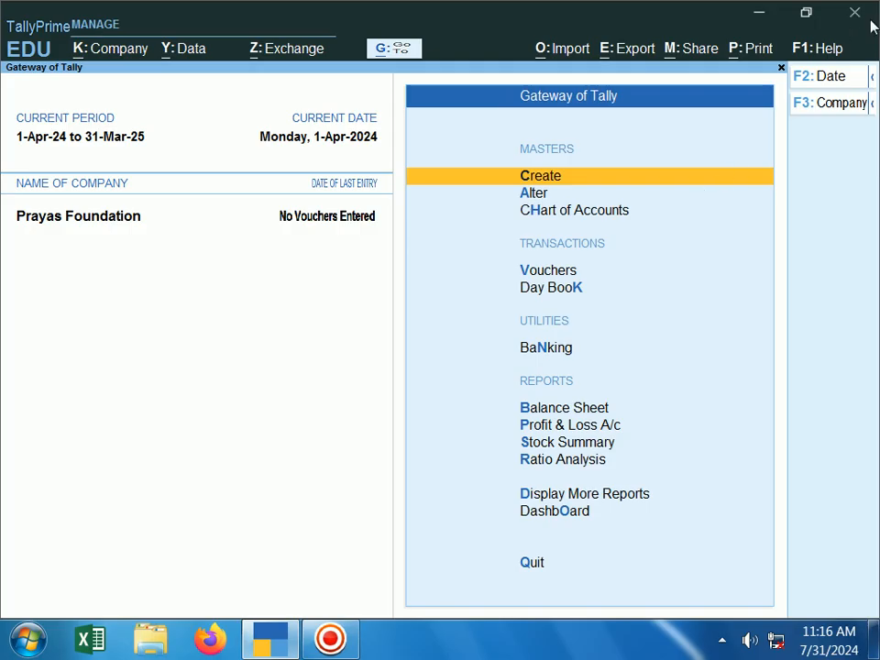
# Quit TallyPrime, launch it again from the desktop and continue in Educational Mode
pyautogui.click(854, 18)
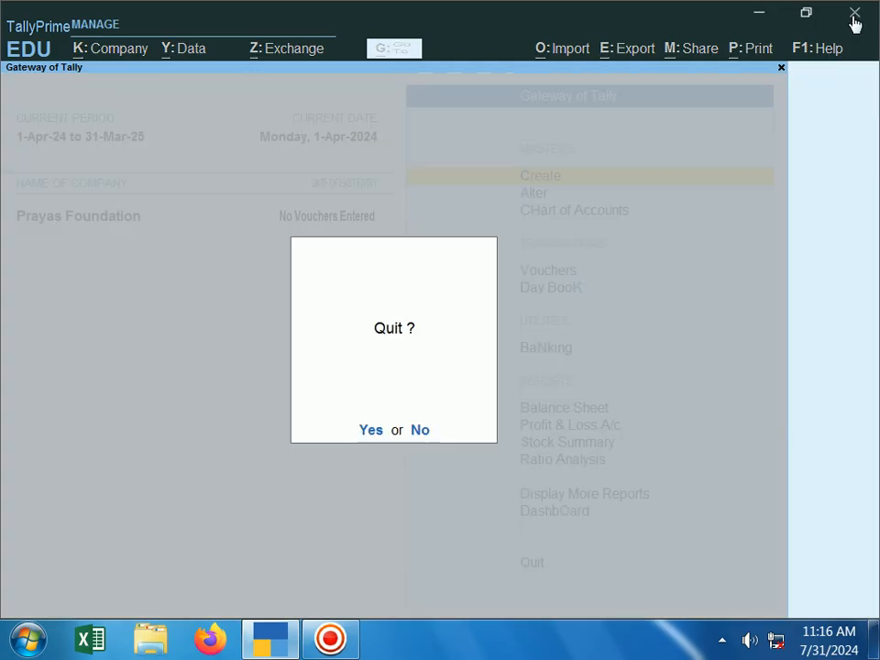
pyautogui.click(372, 430)
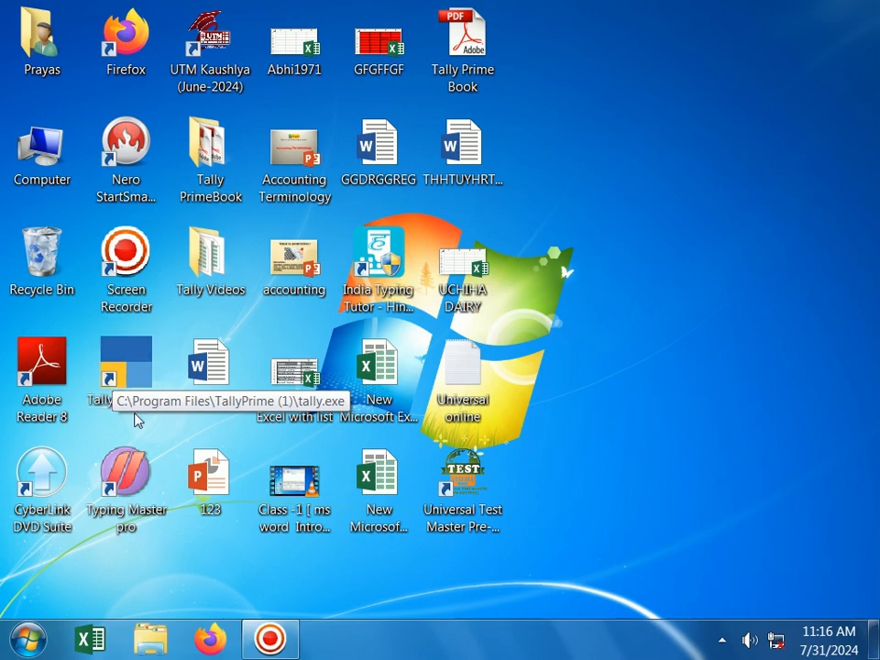
pyautogui.doubleClick(131, 364)
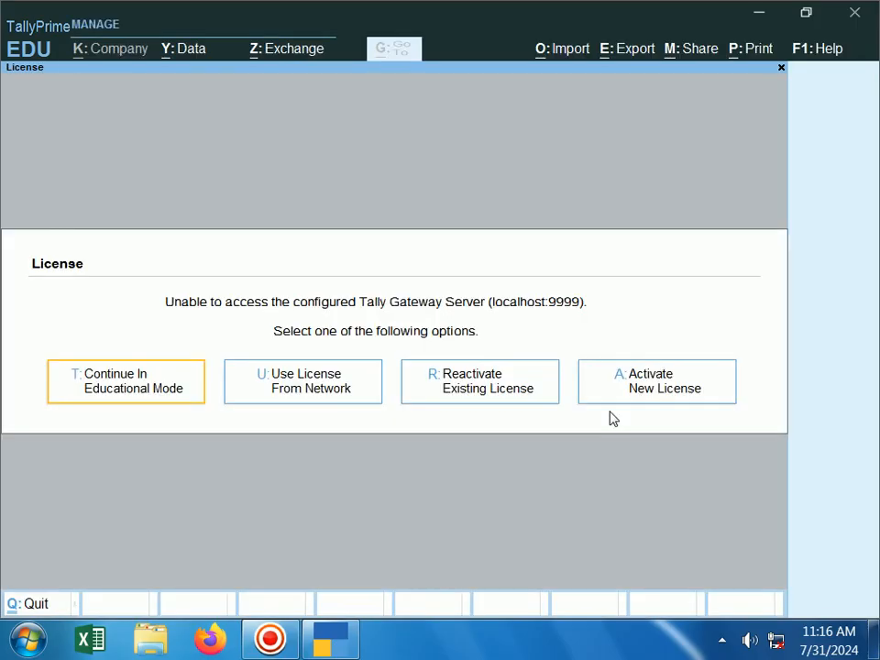
pyautogui.click(137, 391)
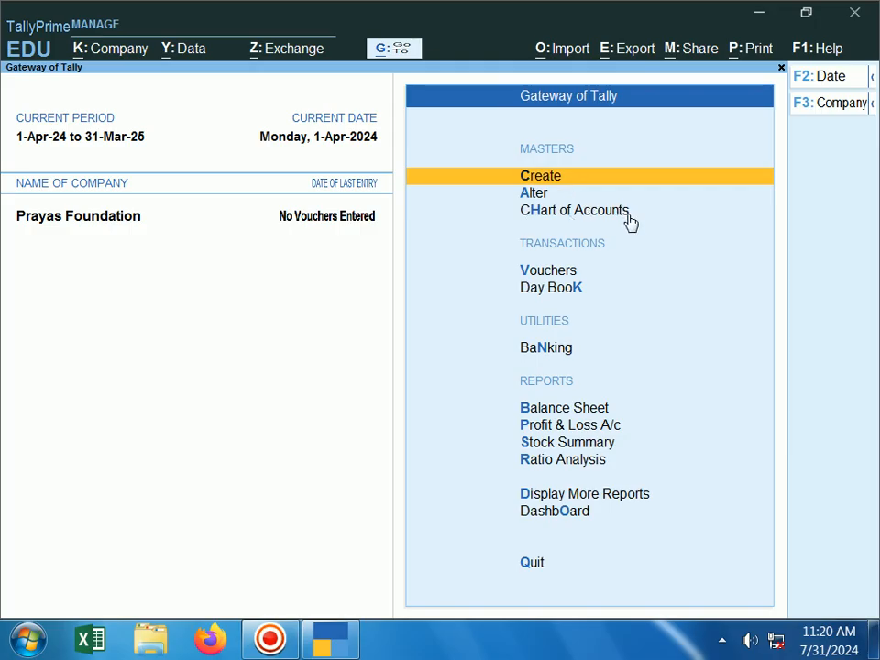
pyautogui.click(119, 51)
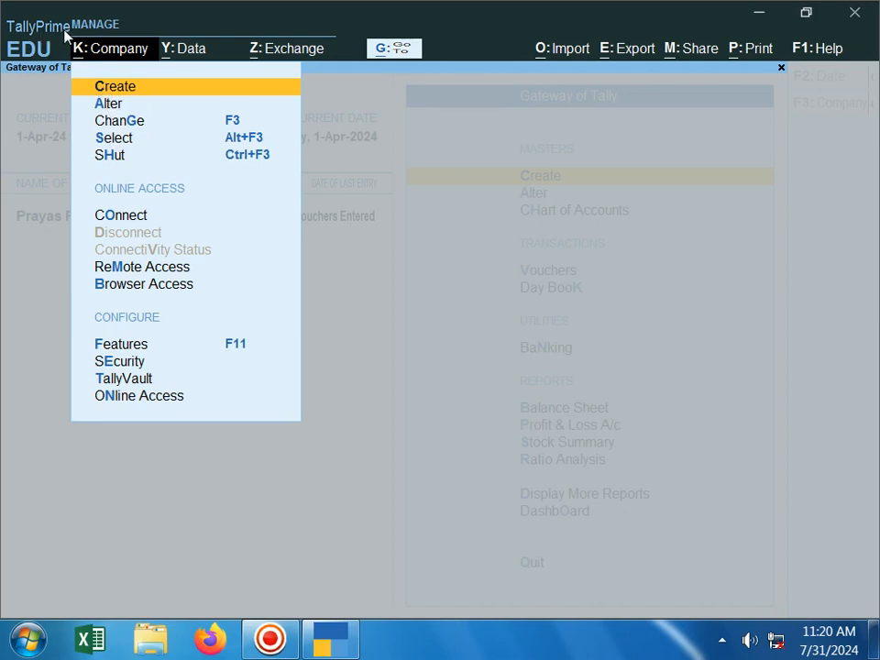
pyautogui.press('Escape')
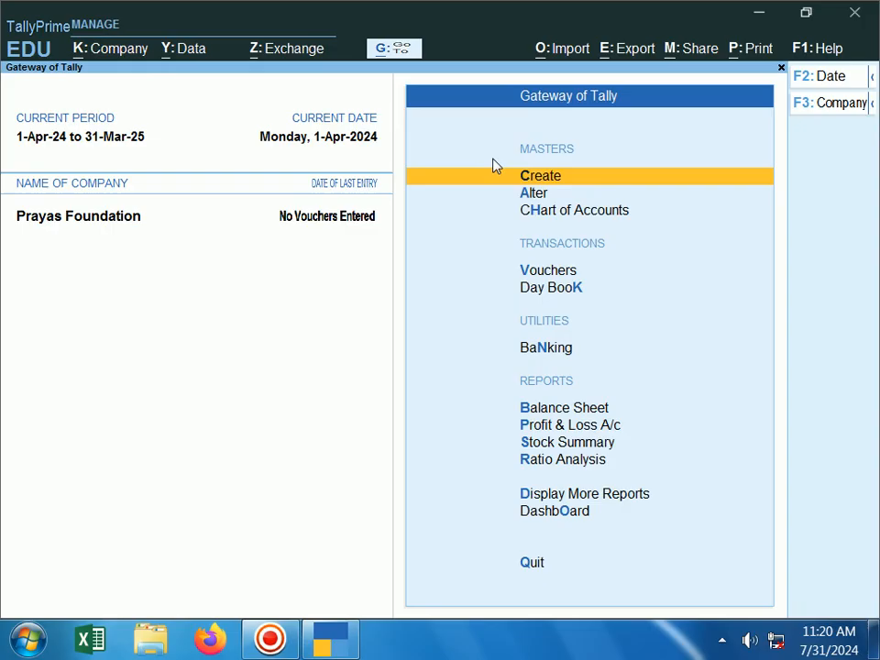
pyautogui.click(119, 51)
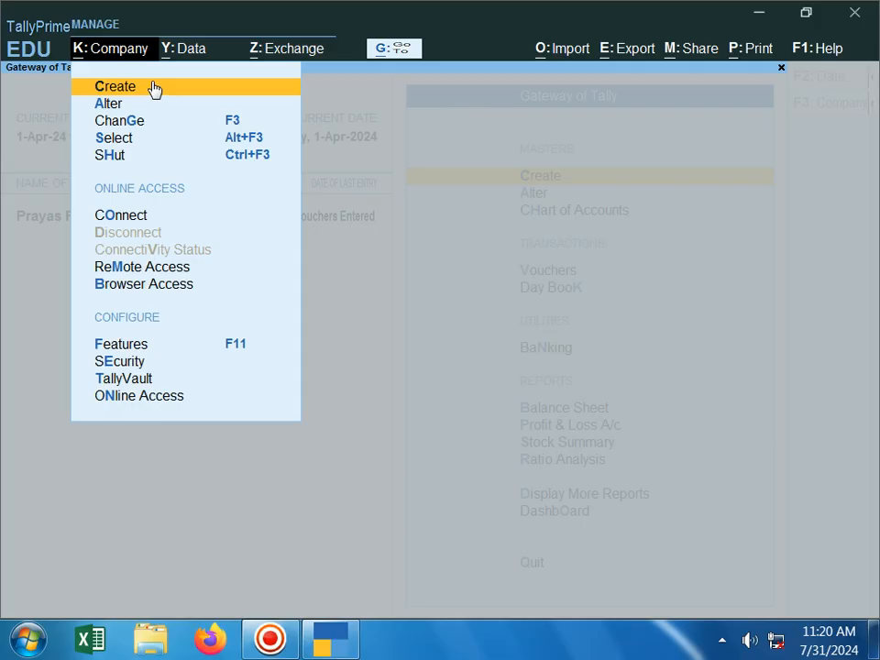
pyautogui.press('Escape')
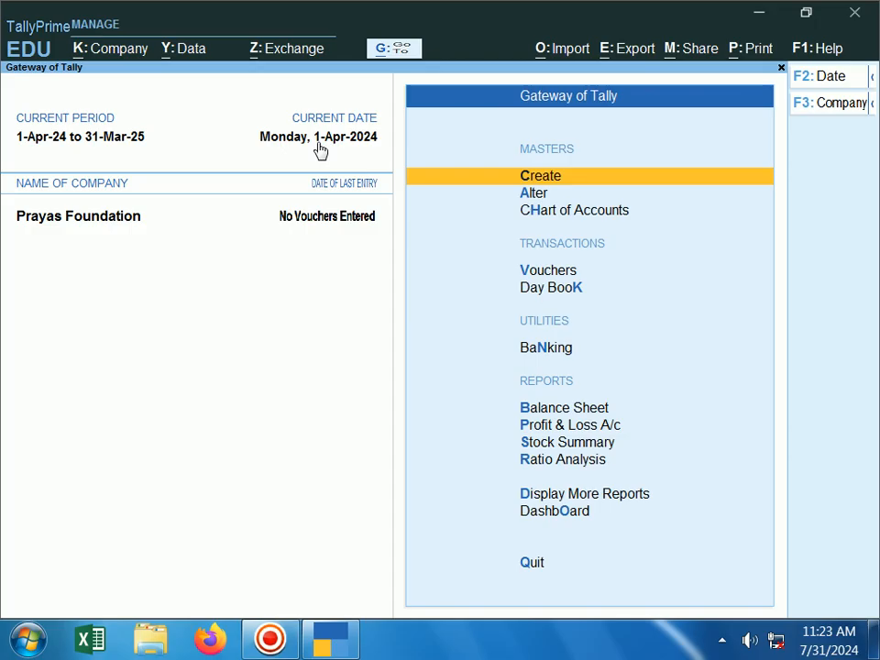
# Advance the current date to 2-4-2024, and change it again to 31-5-2024
pyautogui.click(817, 88)
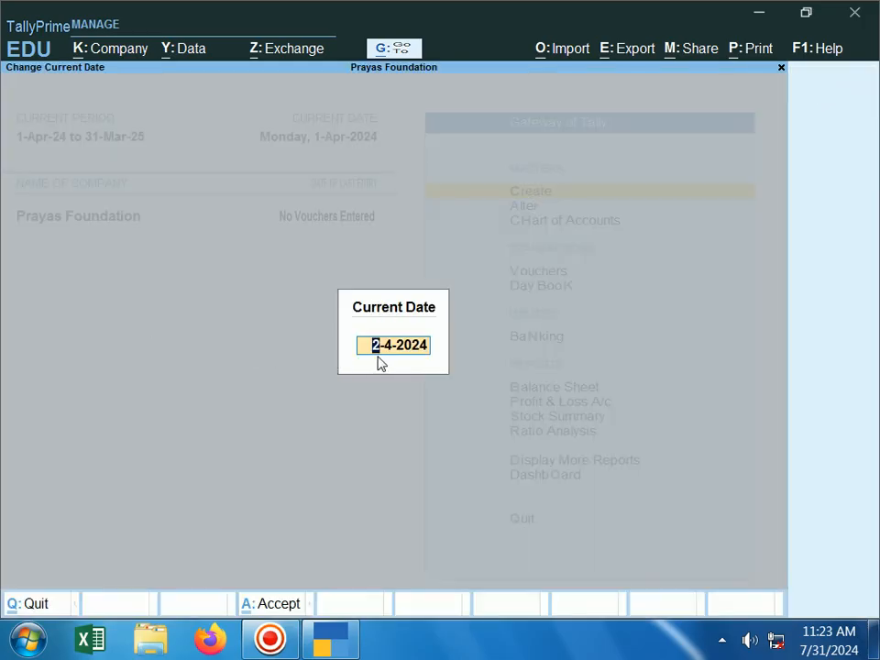
pyautogui.press('Return')
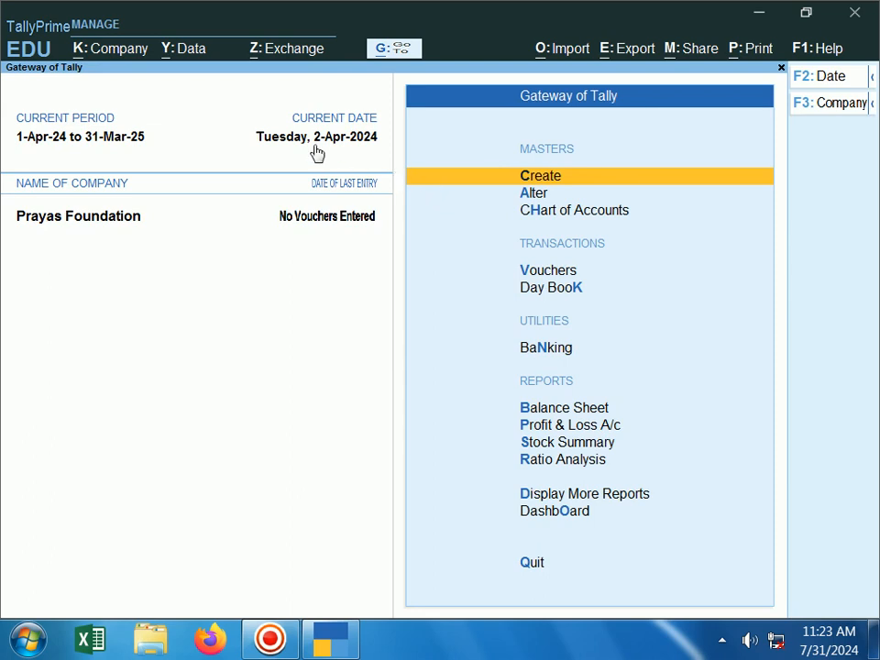
pyautogui.click(831, 81)
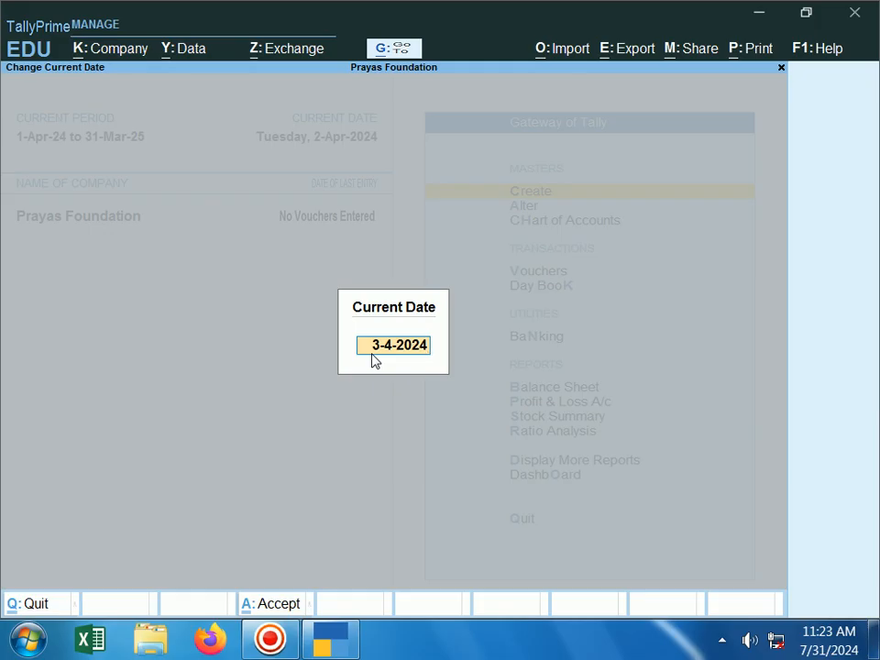
pyautogui.write('31-5')
pyautogui.press('Return')
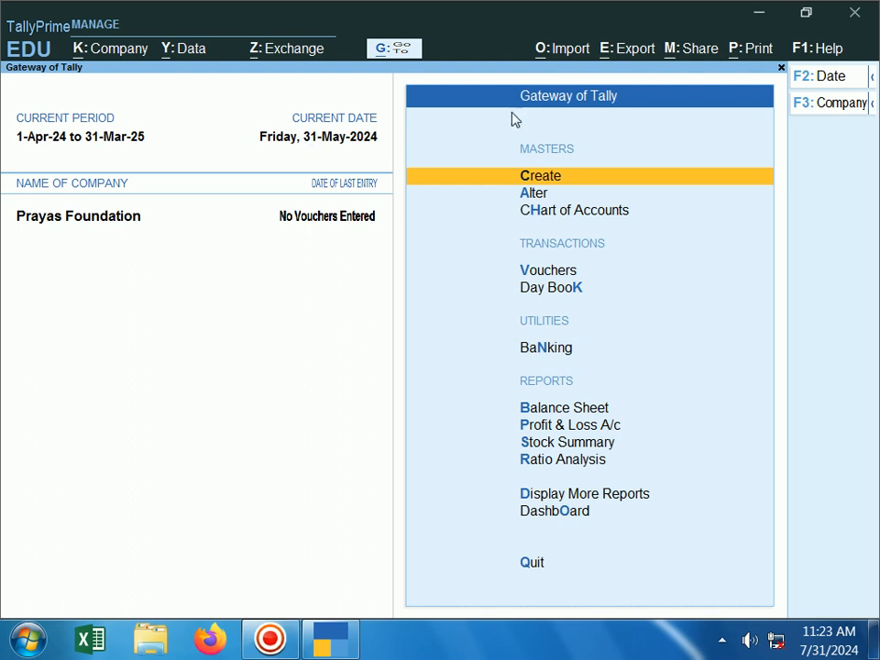
# Set the current date to 1-5-2024 and advance it by one day to 2-5-2024
pyautogui.click(835, 82)
pyautogui.write('1-5')
pyautogui.press('Return')
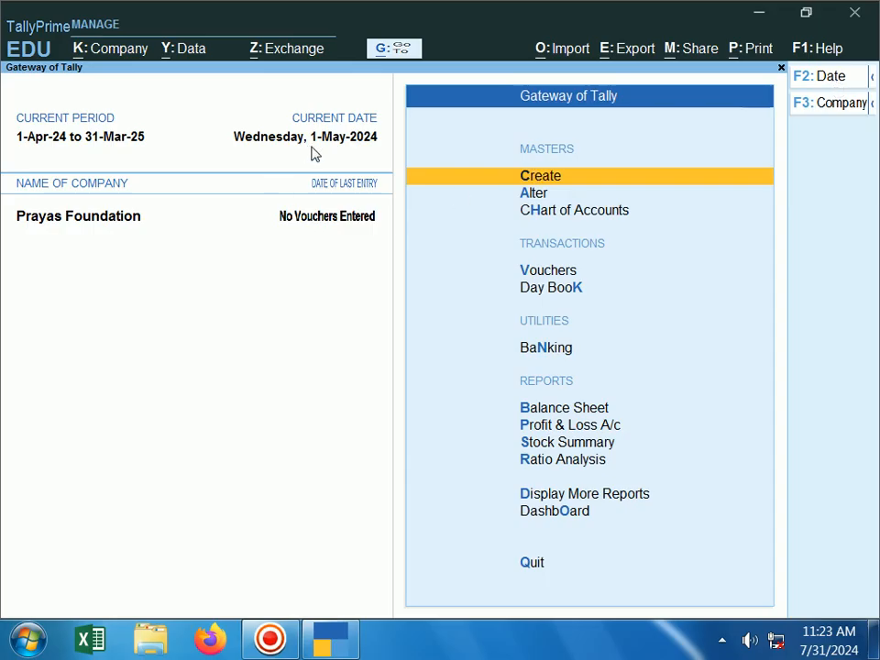
pyautogui.click(836, 79)
pyautogui.press('Return')
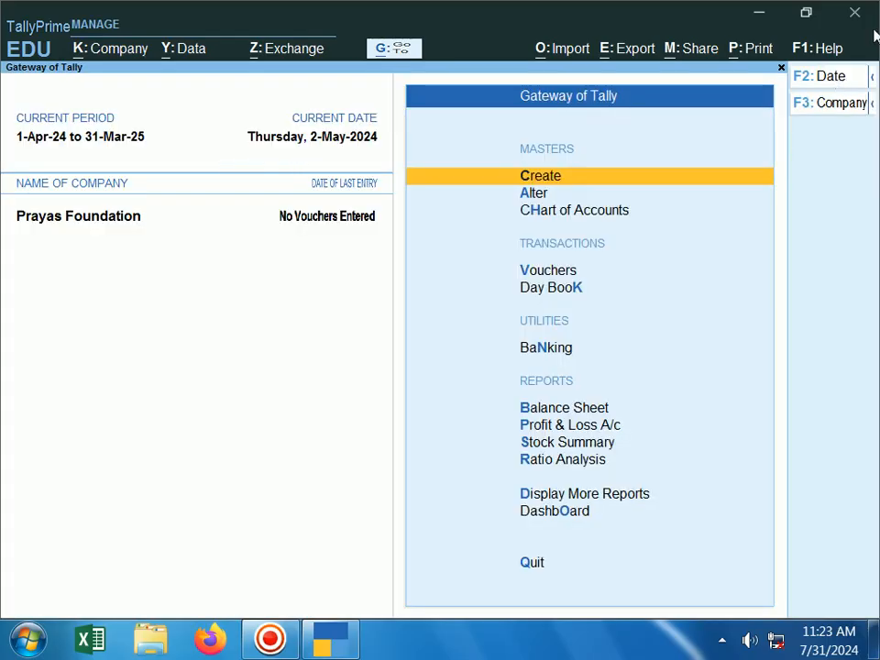
# Set the current date of Prayas Foundation to 31-5-2024
pyautogui.click(819, 81)
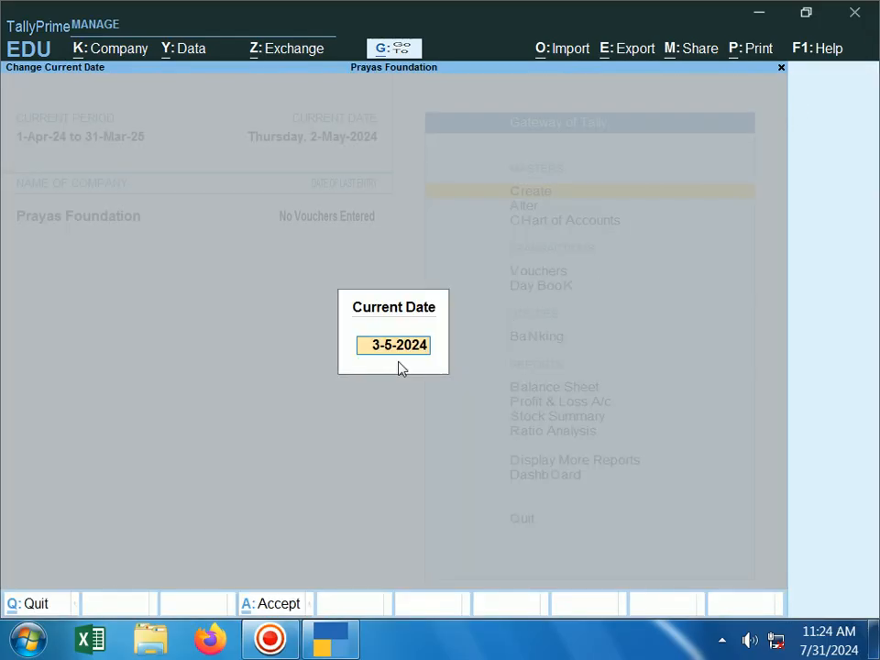
pyautogui.press('BackSpace')
pyautogui.write('31-5')
pyautogui.press('Return')
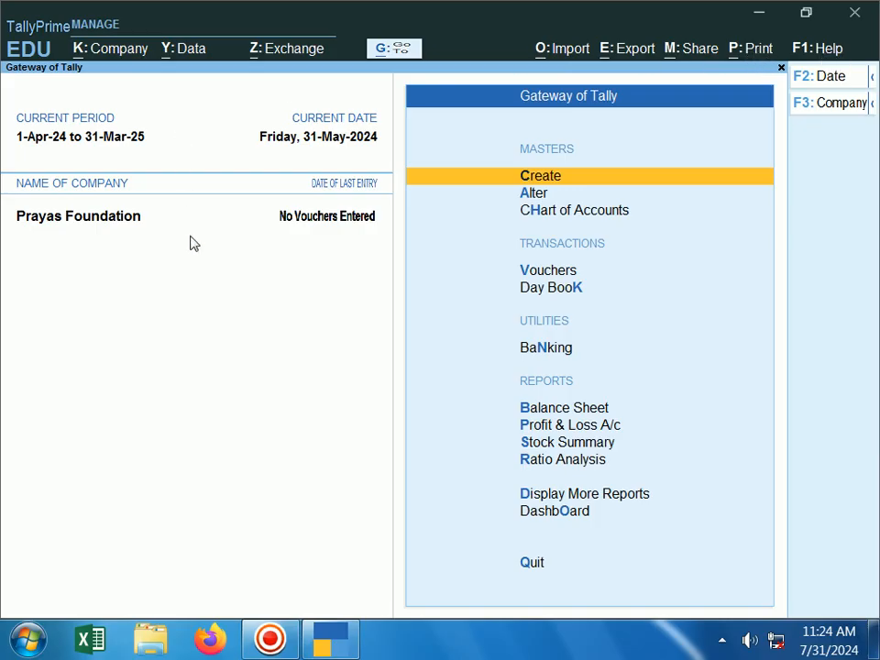
pyautogui.click(128, 49)
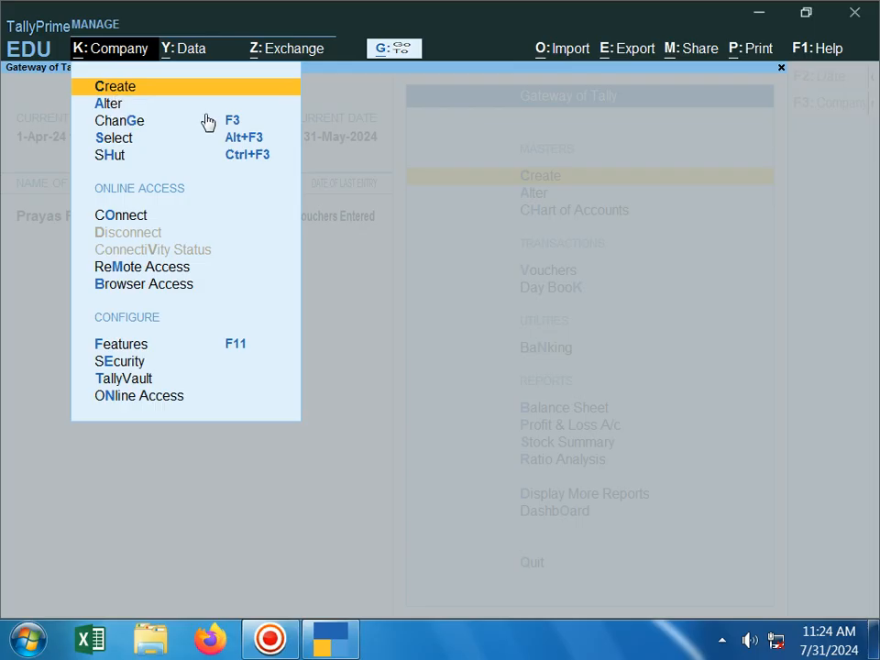
pyautogui.press('Escape')
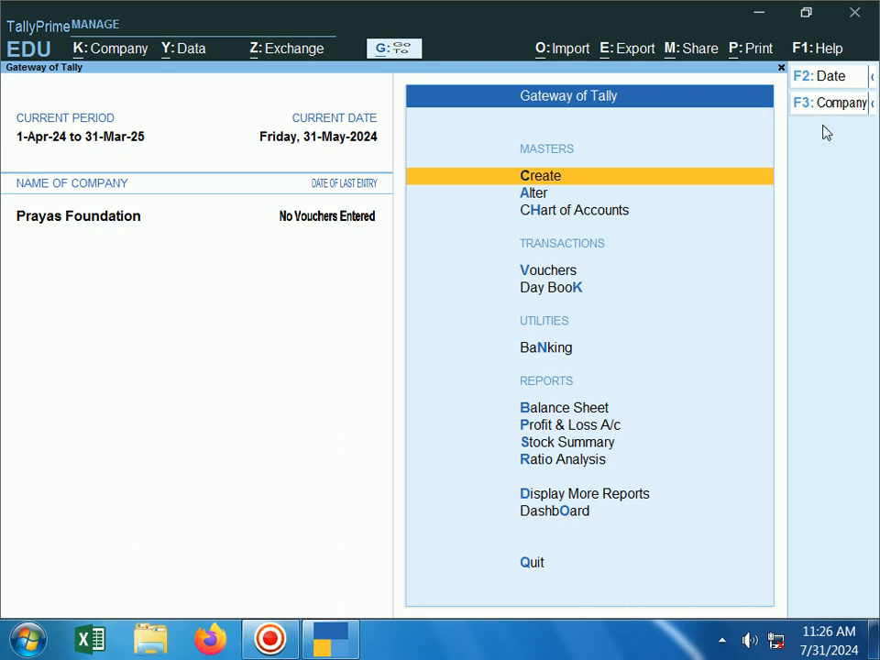
pyautogui.click(116, 53)
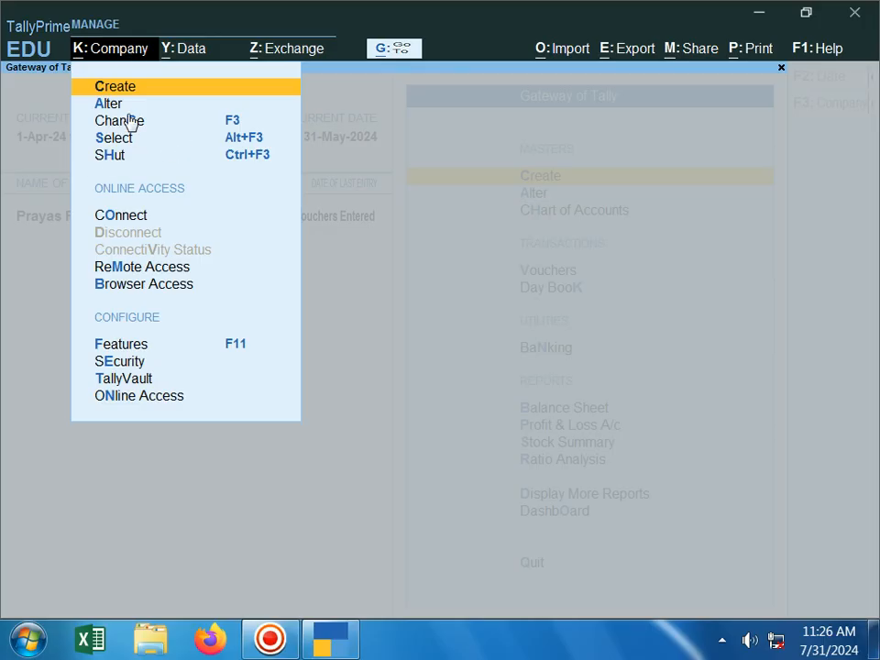
pyautogui.press('Escape')
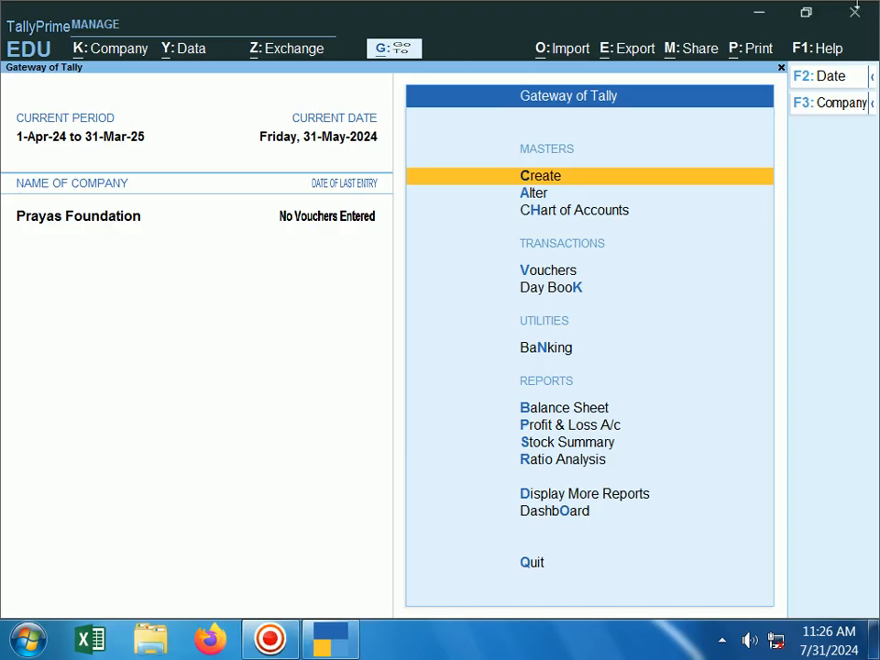
pyautogui.press('F3')
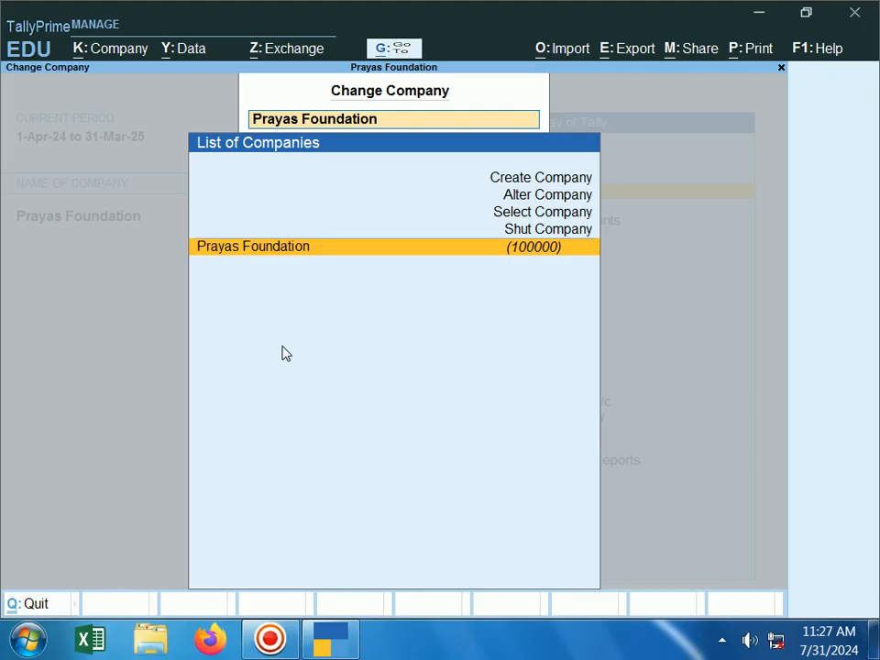
pyautogui.press('BackSpace')
pyautogui.press('Escape')
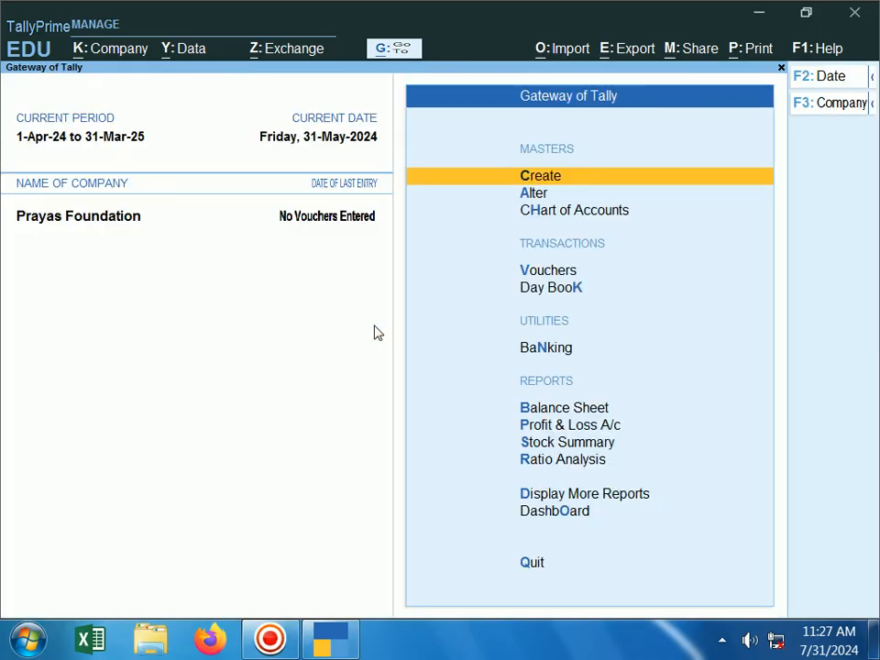
# Start creating a company named "Ramesh & Co." with the same mailing name and a blank address
pyautogui.click(98, 53)
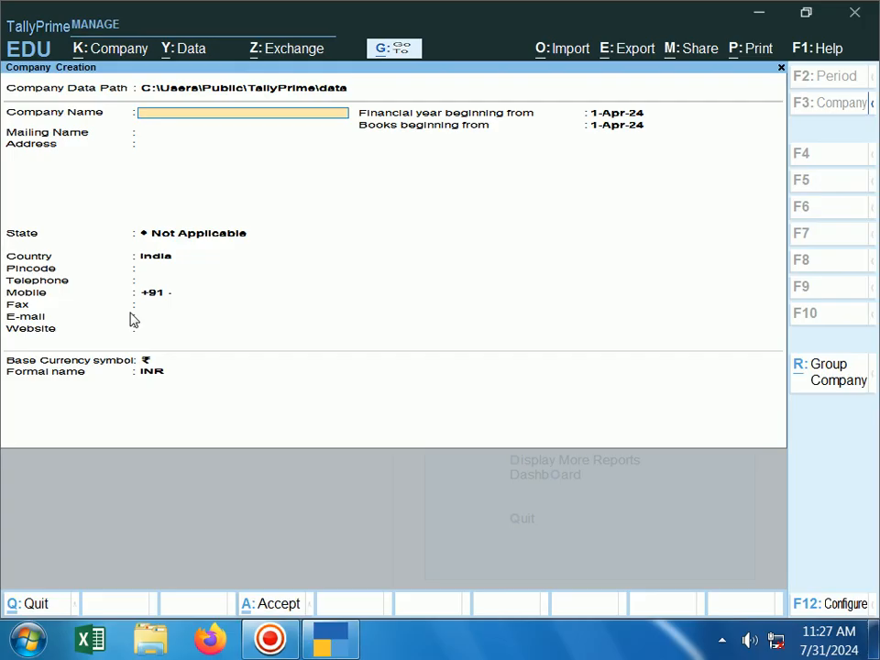
pyautogui.write('Ramesh & Co.')
pyautogui.press('Return')
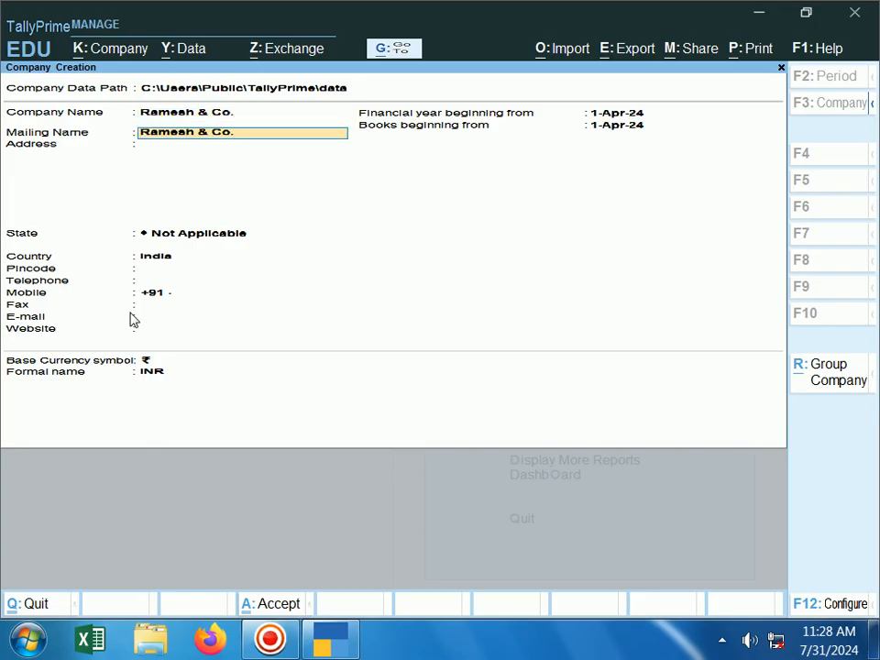
pyautogui.press('Return')
pyautogui.press('Return')
# Set the new company's state to Maharashtra and save it with the default company features
pyautogui.write('Ma')
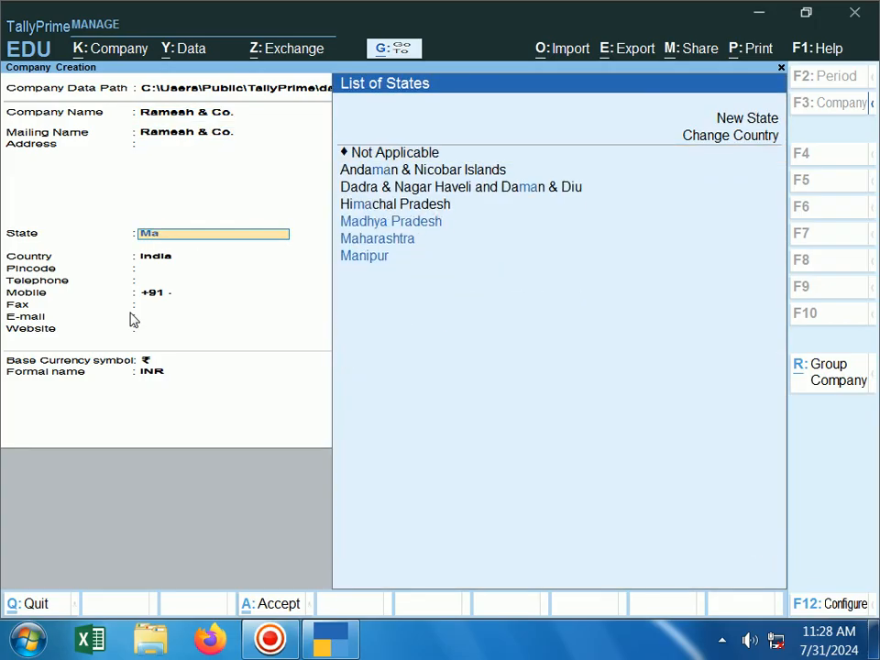
pyautogui.press('Down')
pyautogui.press('Down')
pyautogui.press('Up')
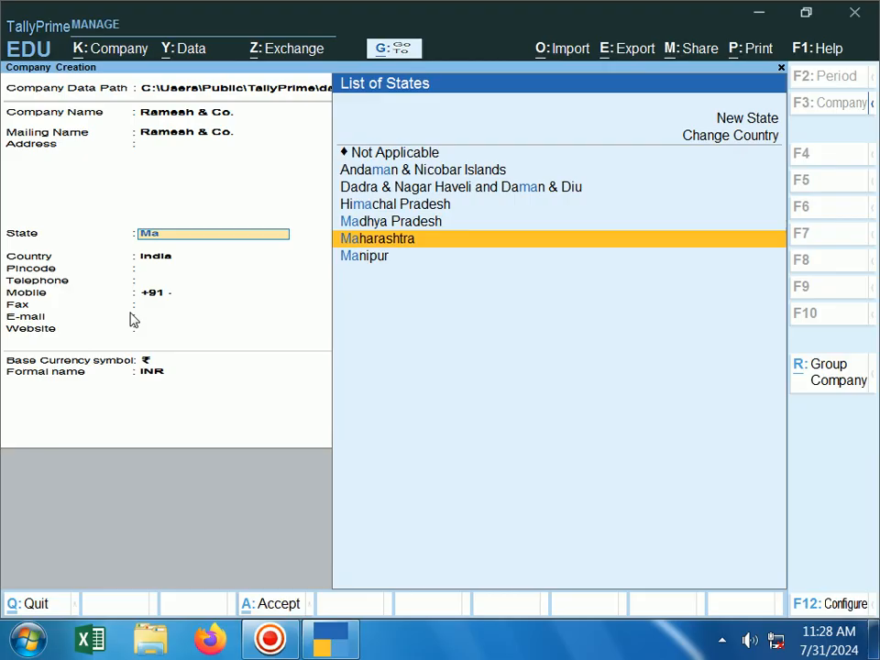
pyautogui.press('Return')
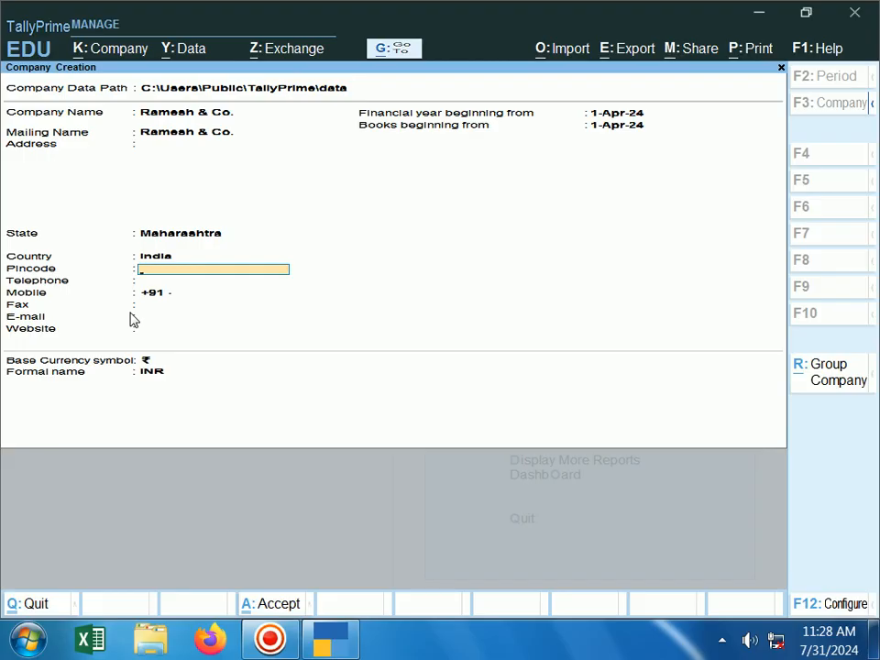
pyautogui.hotkey('ctrl', 'a')
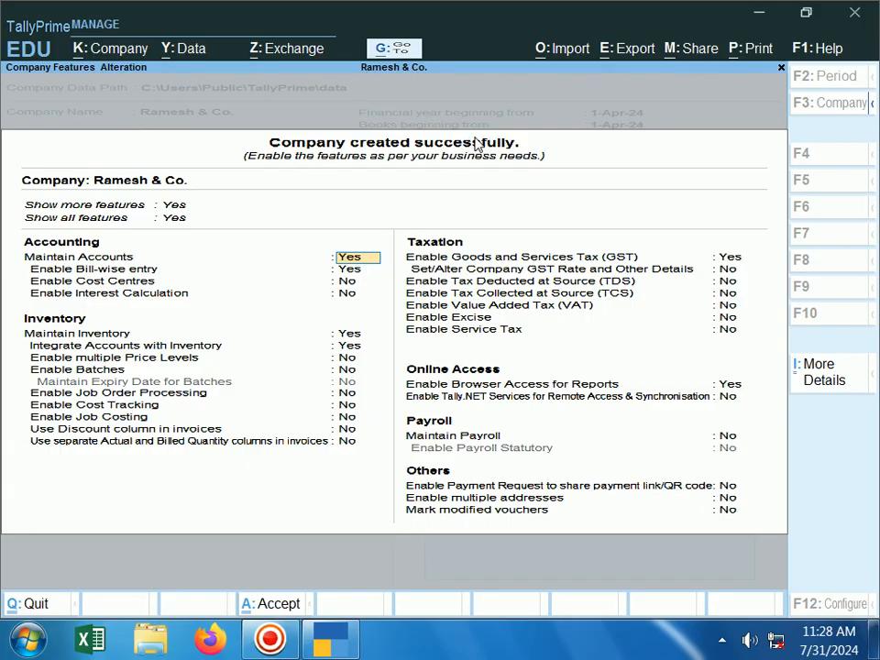
pyautogui.hotkey('ctrl', 'a')
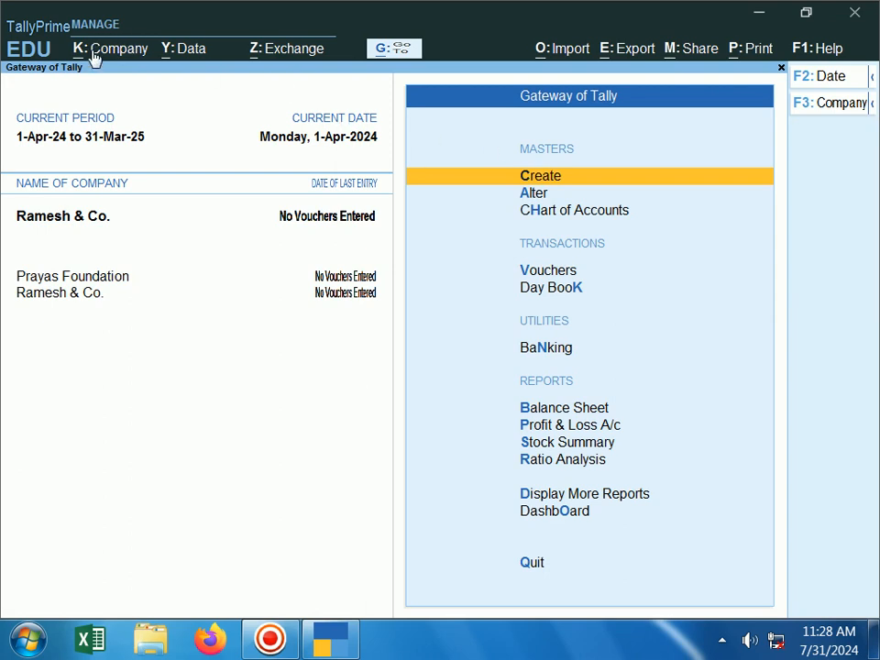
# Create another company named "Ganesh & Co." with the default details and default company features
pyautogui.click(823, 111)
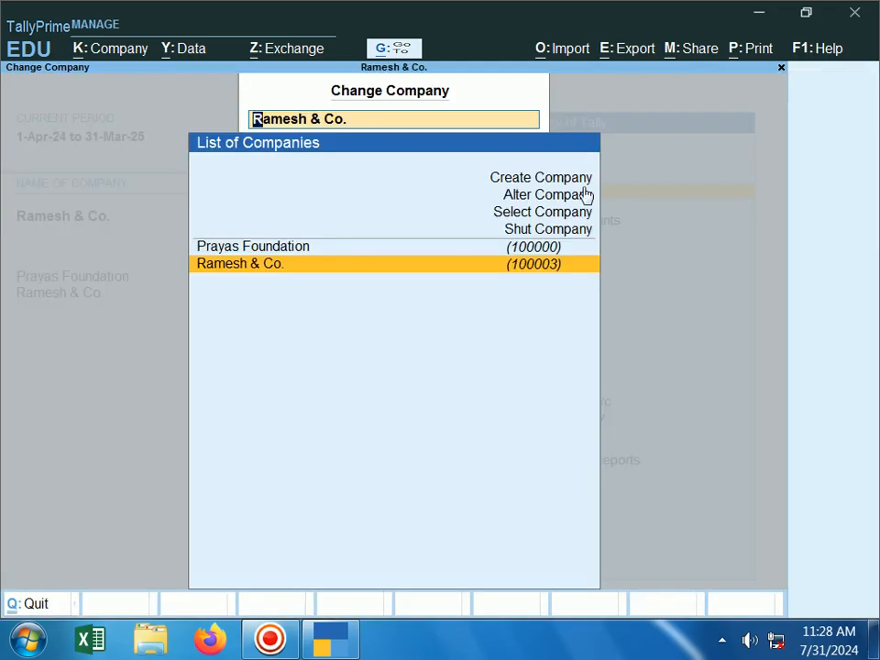
pyautogui.click(503, 178)
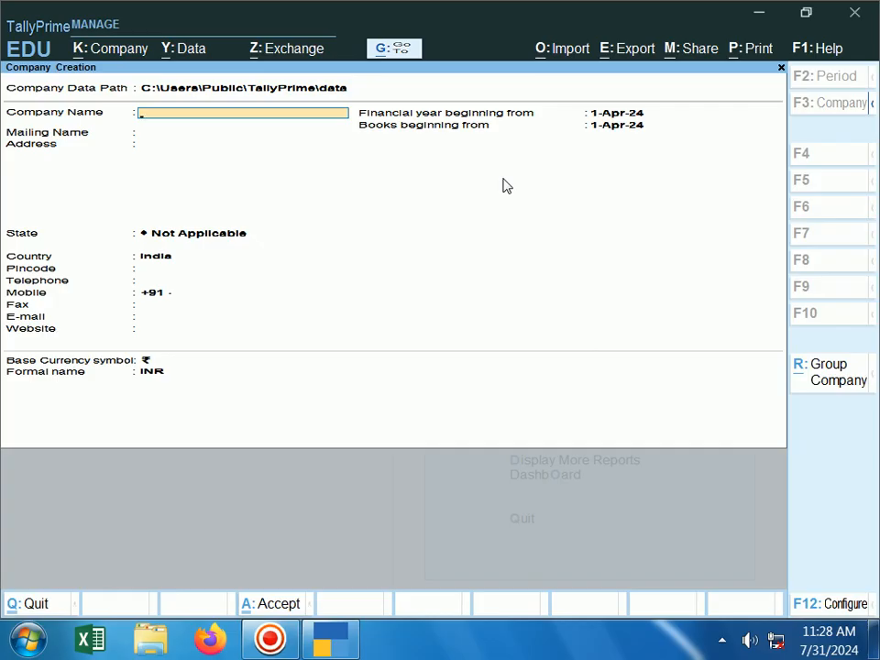
pyautogui.write('Ganesh & Co.')
pyautogui.press('Return')
pyautogui.hotkey('ctrl', 'a')
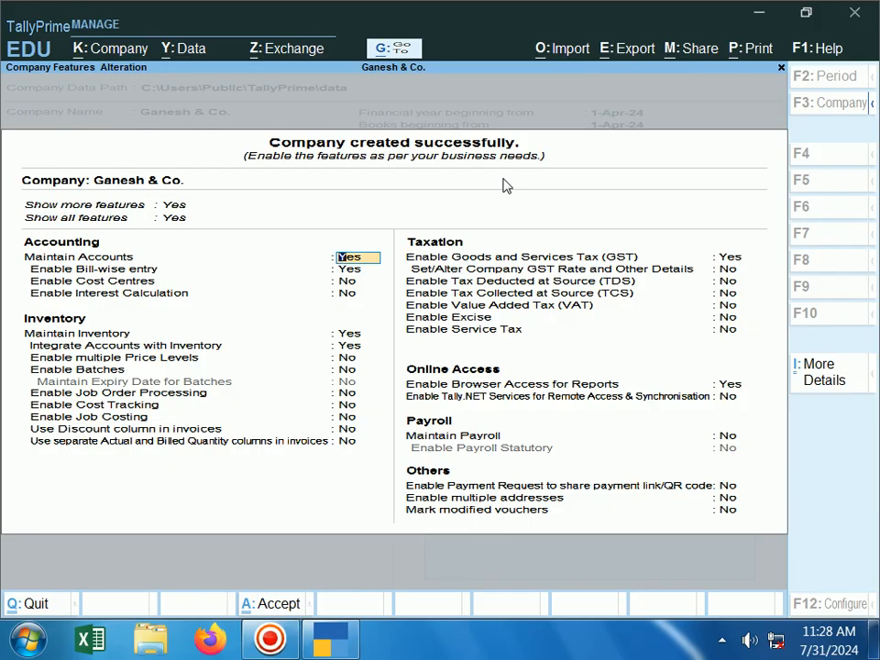
pyautogui.hotkey('ctrl', 'a')
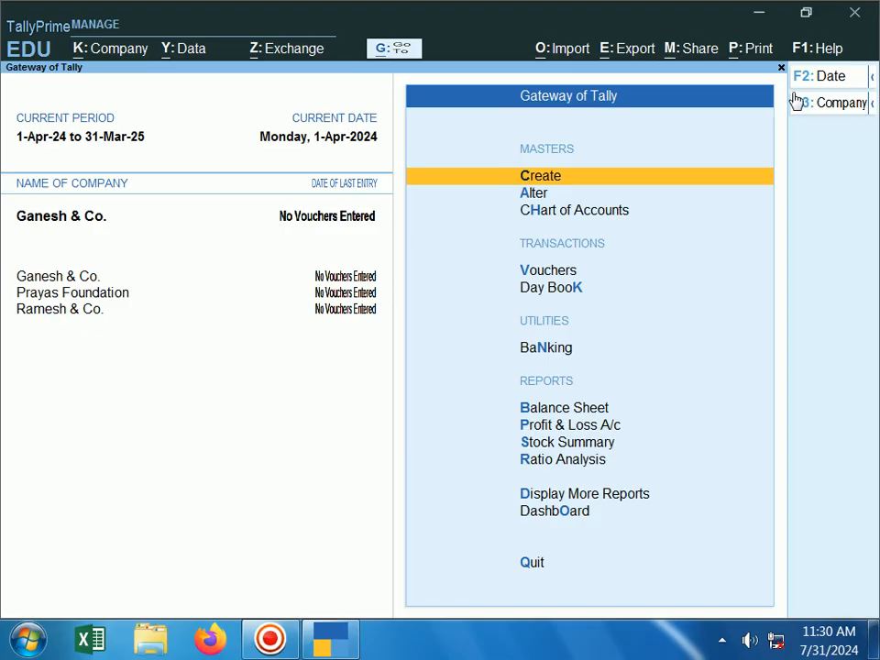
# Open the company Ramesh & Co. for alteration from the list of companies
pyautogui.click(97, 54)
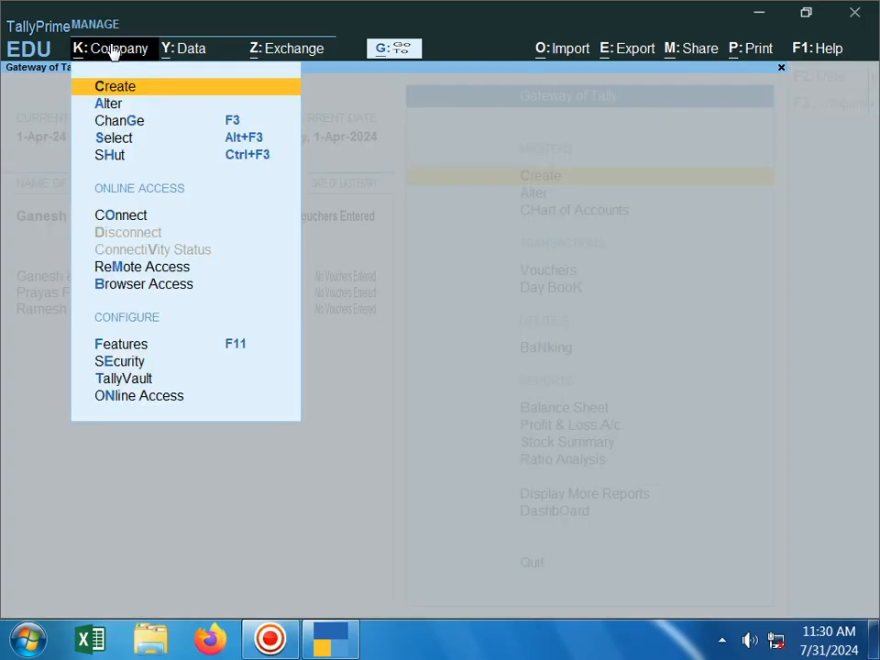
pyautogui.press('Down')
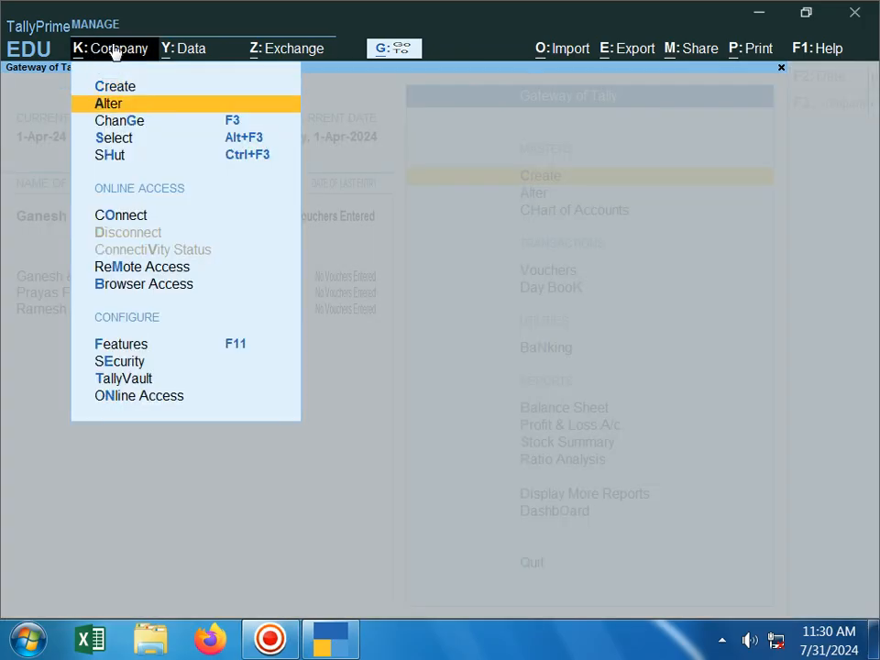
pyautogui.press('Return')
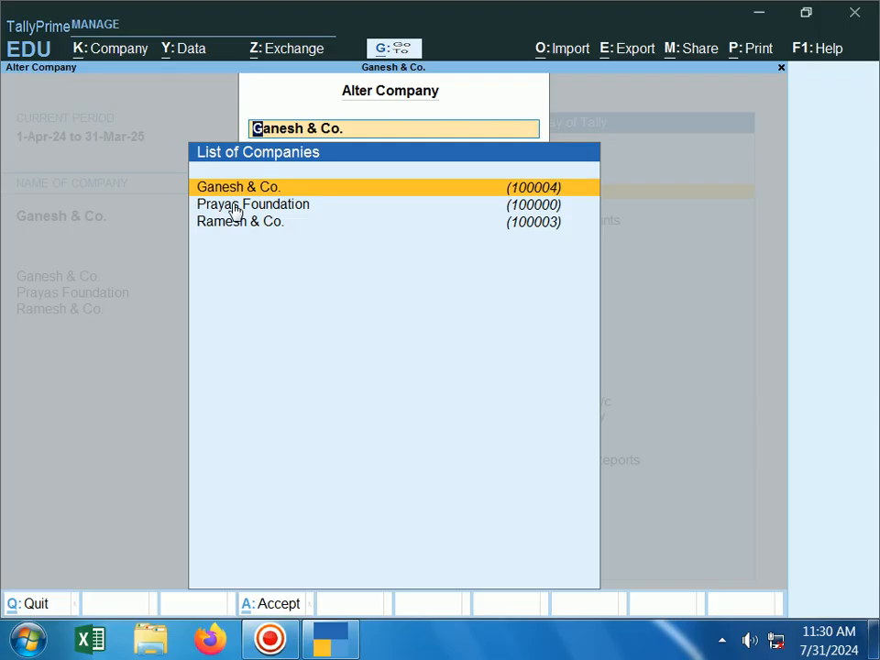
pyautogui.press('Down')
pyautogui.press('Down')
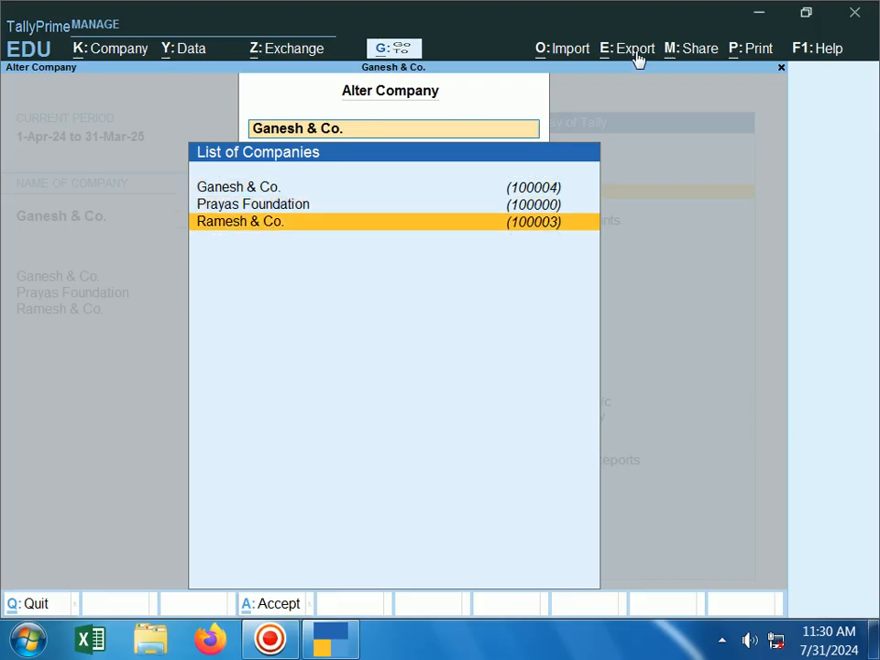
pyautogui.press('Up')
pyautogui.press('Up')
pyautogui.press('Down')
pyautogui.press('Down')
pyautogui.press('Up')
pyautogui.press('Up')
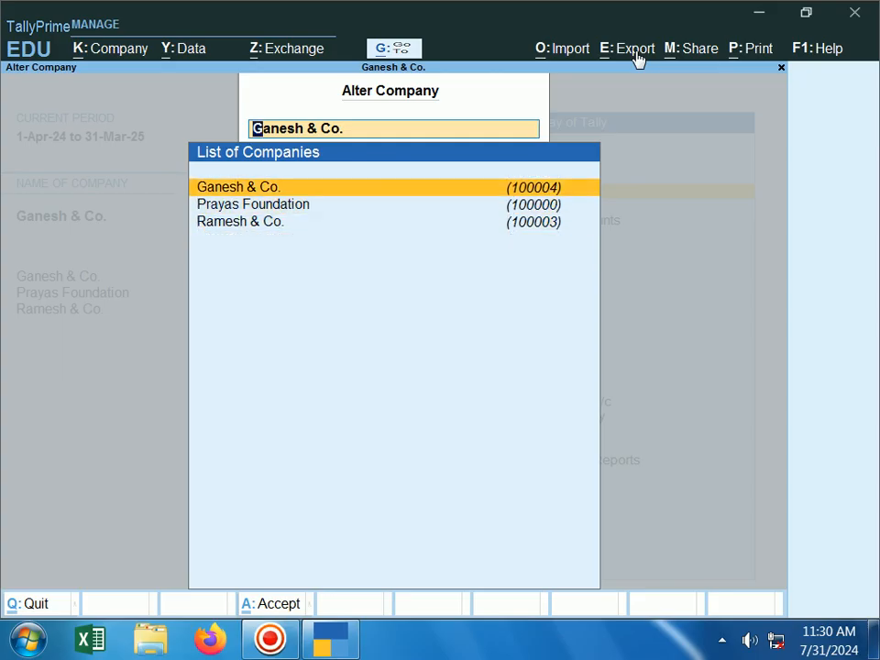
pyautogui.click(238, 229)
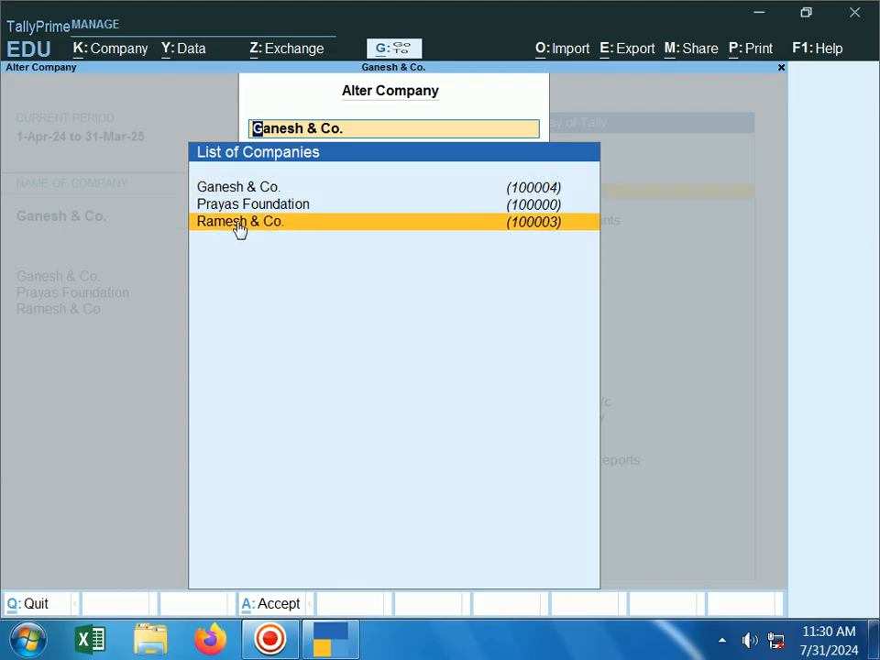
pyautogui.click(263, 223)
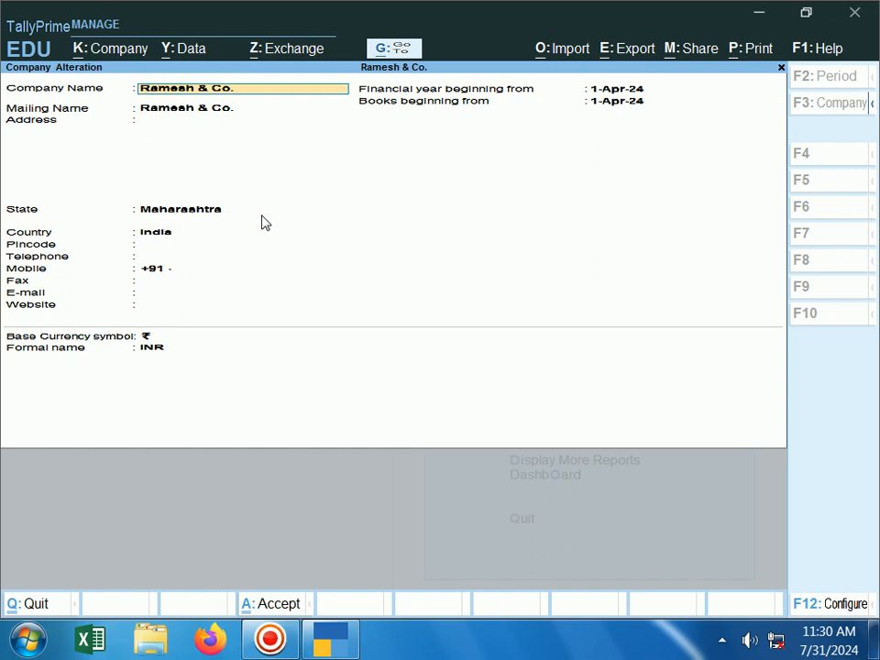
# Rename the company to "Ramesh Kumar & Co." and keep the matching mailing name
pyautogui.press('BackSpace')
pyautogui.press('BackSpace')
pyautogui.press('BackSpace')
pyautogui.press('BackSpace')
pyautogui.press('BackSpace')
pyautogui.press('BackSpace')
pyautogui.write('Kumar & Co')
pyautogui.press('Return')
pyautogui.press('Return')
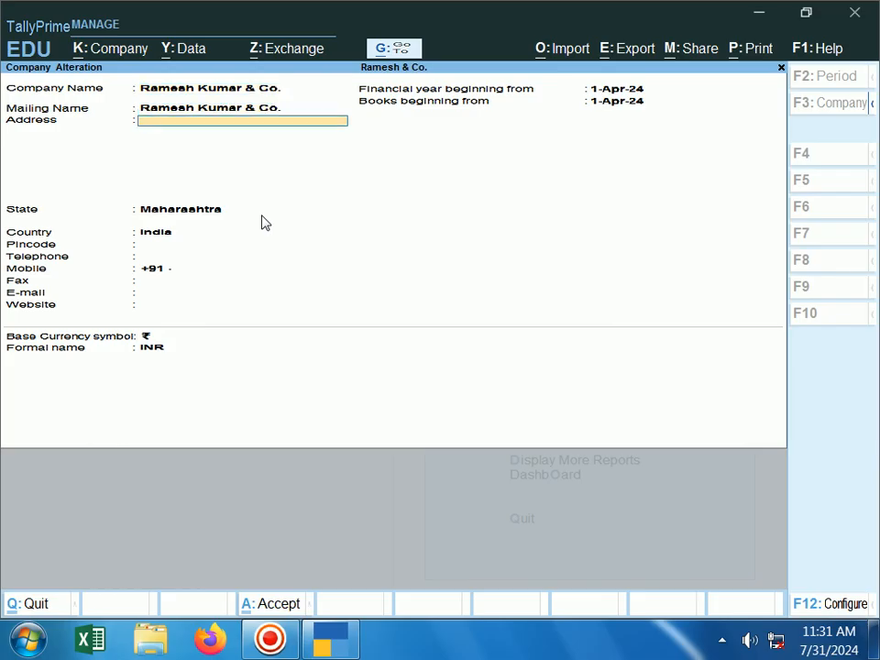
# Enter the plot number and city as the company's two-line address
pyautogui.press('Return')
pyautogui.press('BackSpace')
pyautogui.write('Plot No.11')
pyautogui.press('Return')
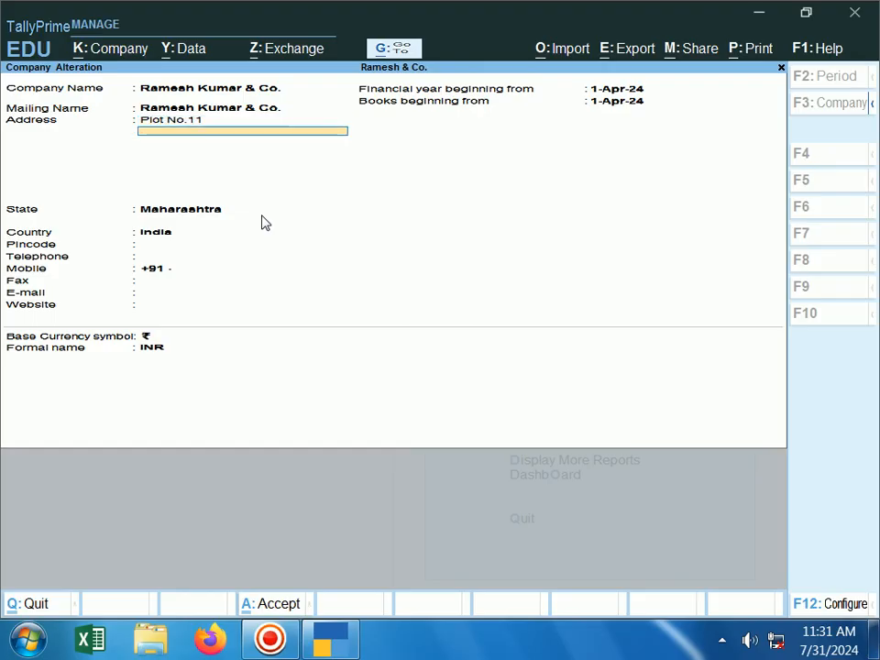
pyautogui.write('Nagpur')
pyautogui.press('Return')
pyautogui.press('Return')
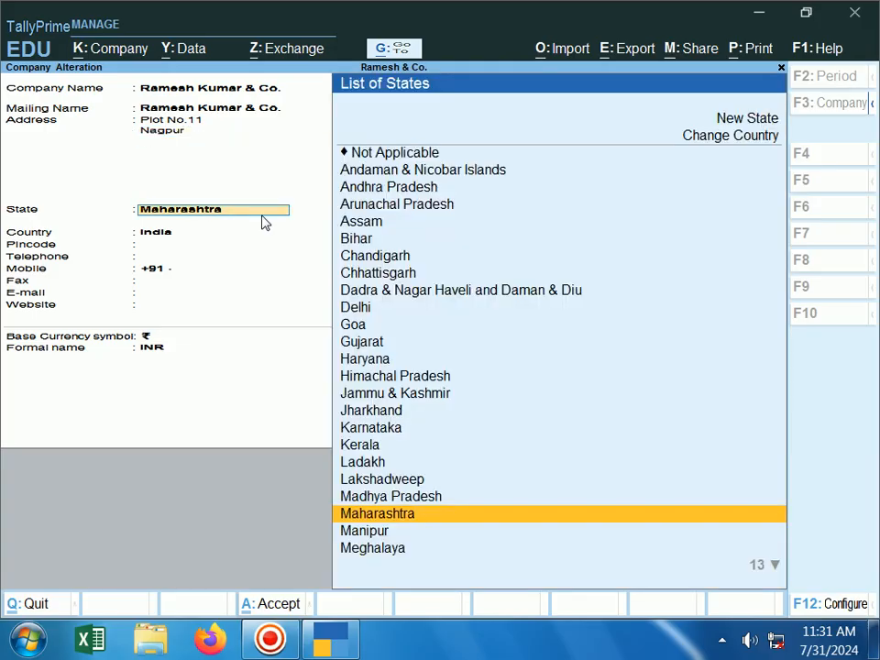
# Keep the state Maharashtra and the remaining details of Ramesh Kumar & Co., save the alteration and return to the Gateway of Tally
pyautogui.press('Return')
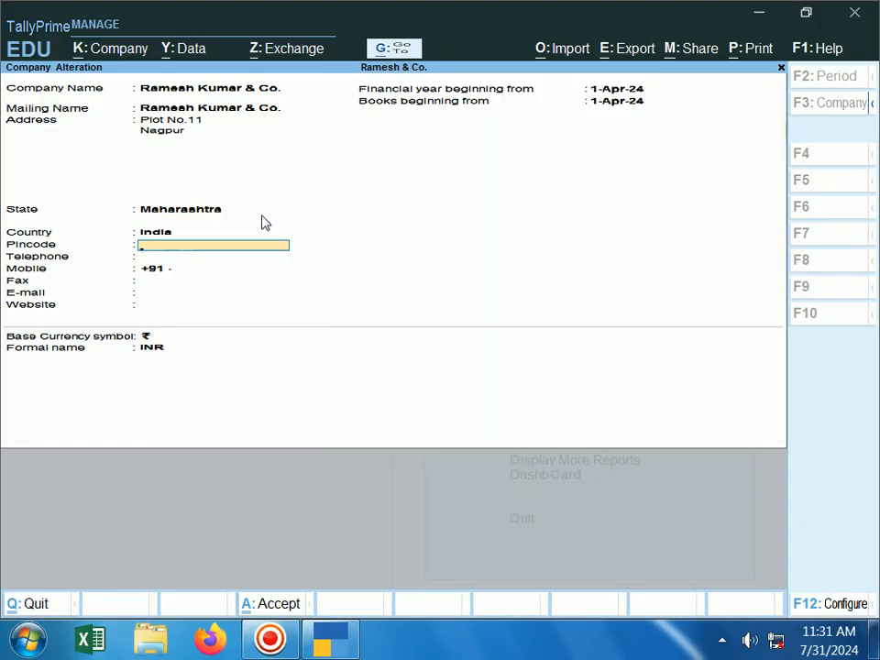
pyautogui.press('Return')
pyautogui.press('Return')
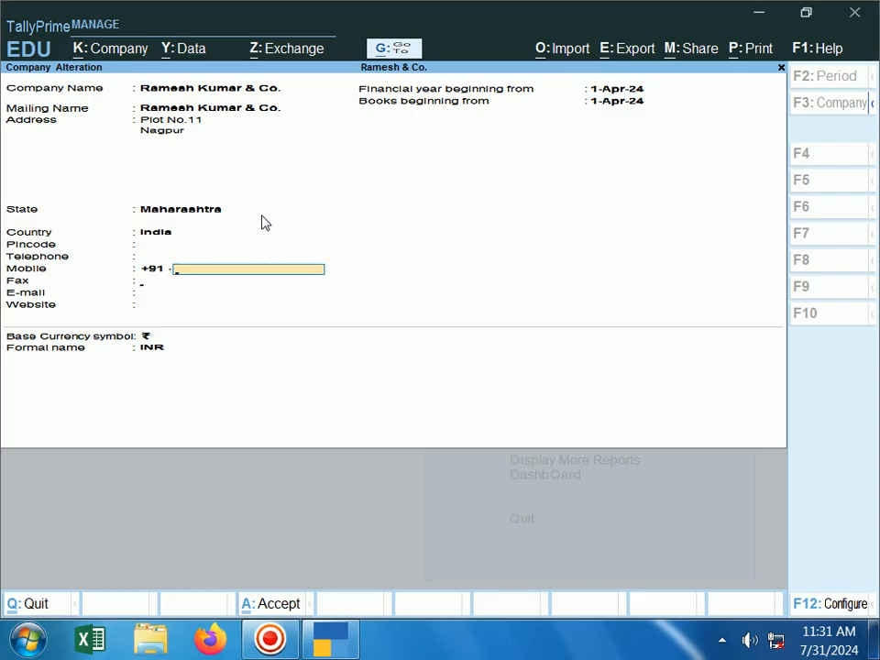
pyautogui.press('Return')
pyautogui.press('Return')
pyautogui.press('Return')
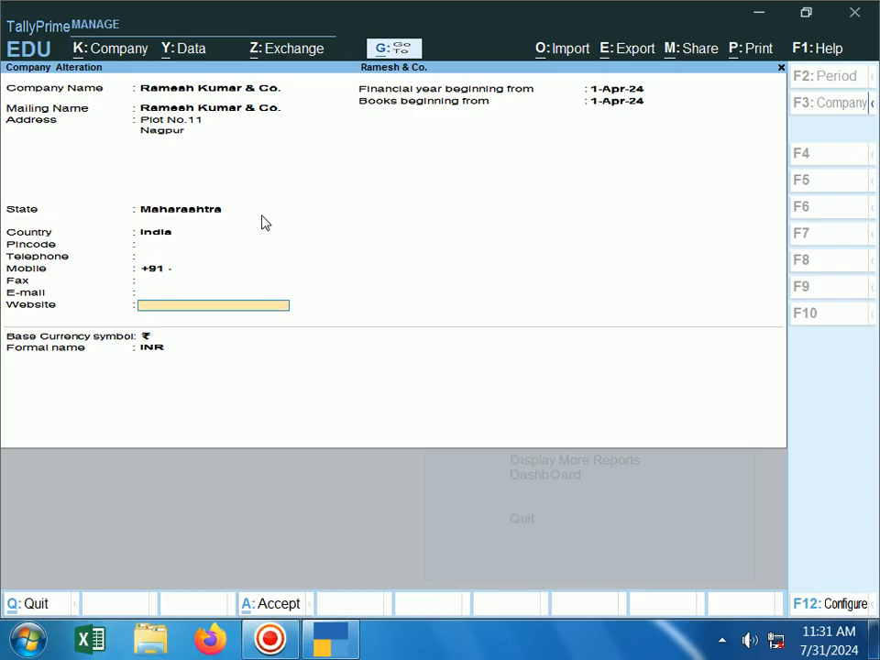
pyautogui.press('Return')
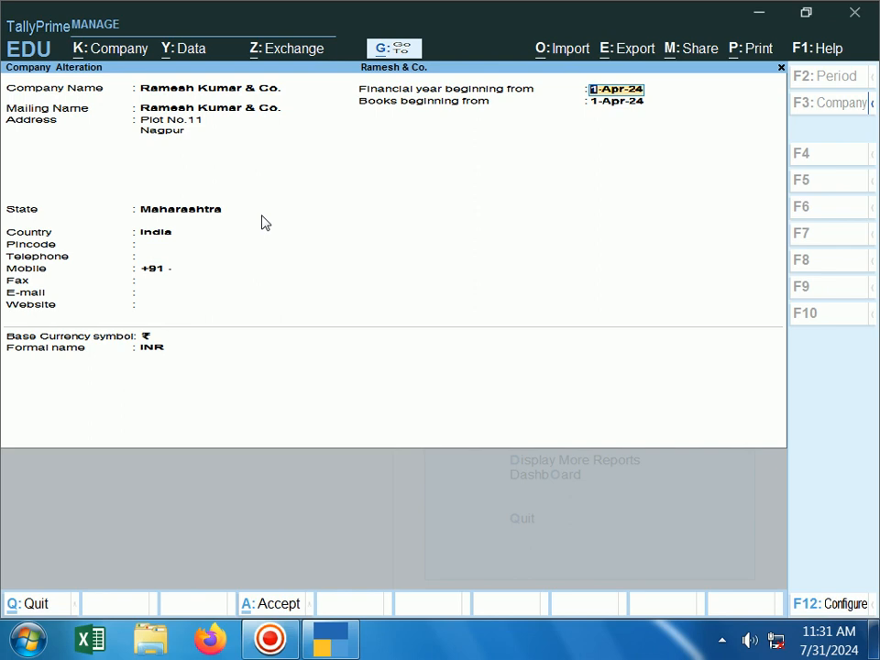
pyautogui.press('Return')
pyautogui.press('Return')
pyautogui.press('Return')
pyautogui.press('Return')
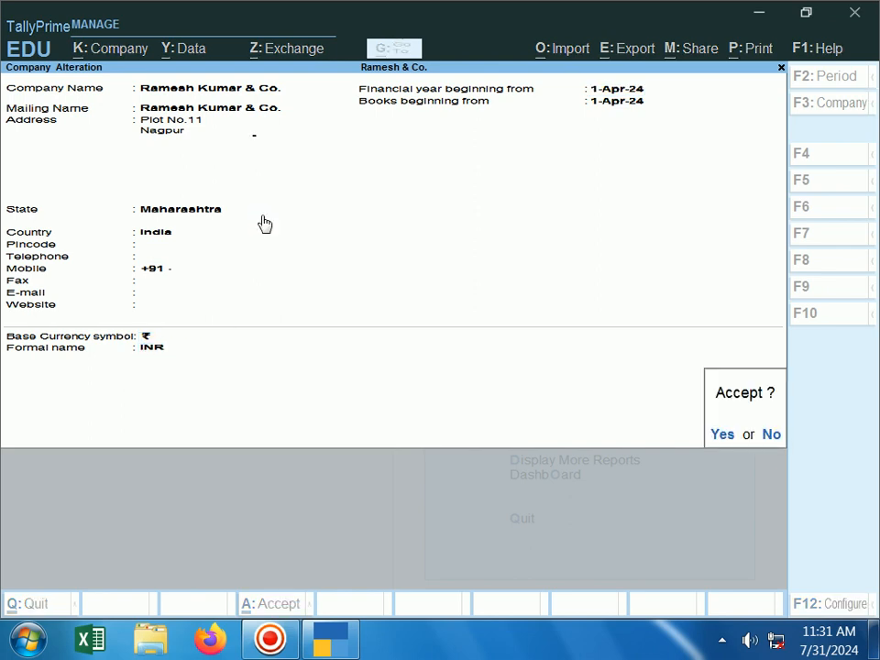
pyautogui.press('Return')
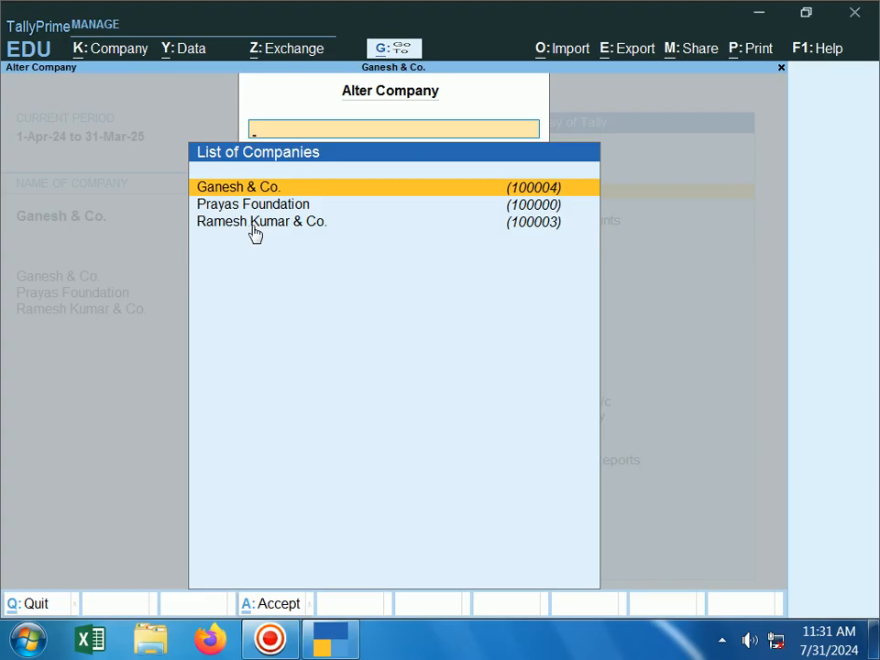
pyautogui.press('Escape')
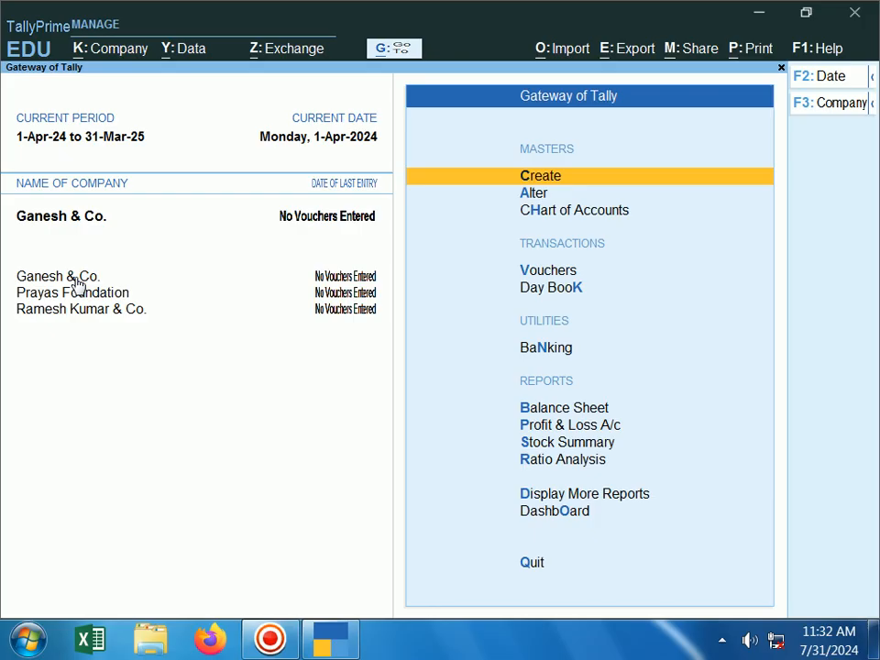
# Open the company Ganesh & Co. for alteration and delete it, confirming the deletion
pyautogui.click(99, 50)
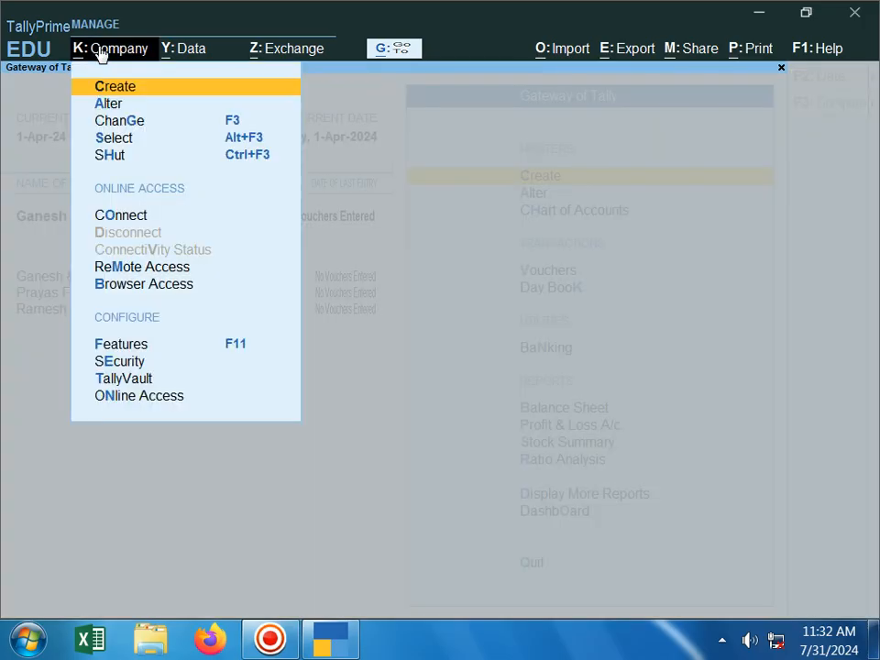
pyautogui.click(102, 107)
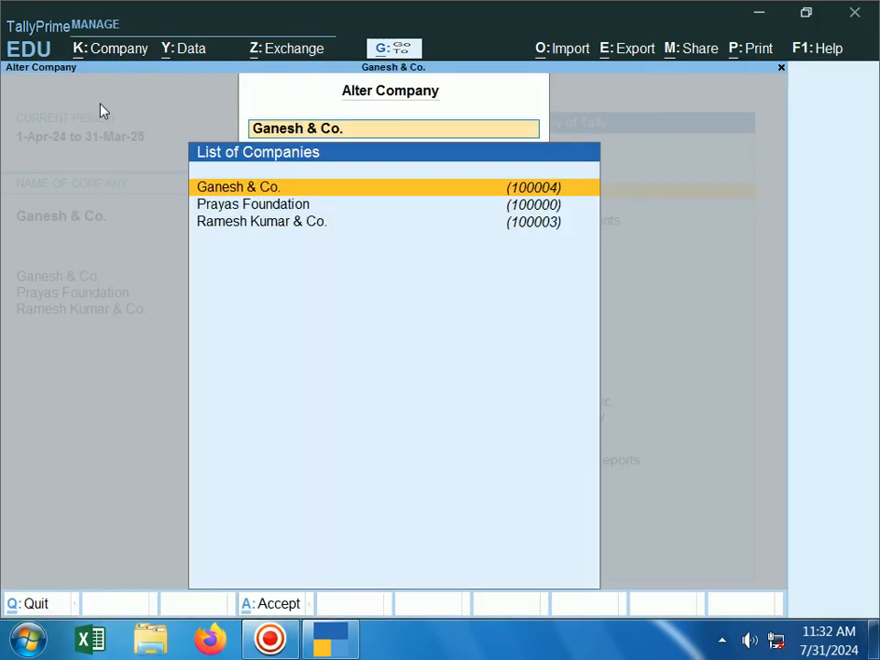
pyautogui.click(259, 182)
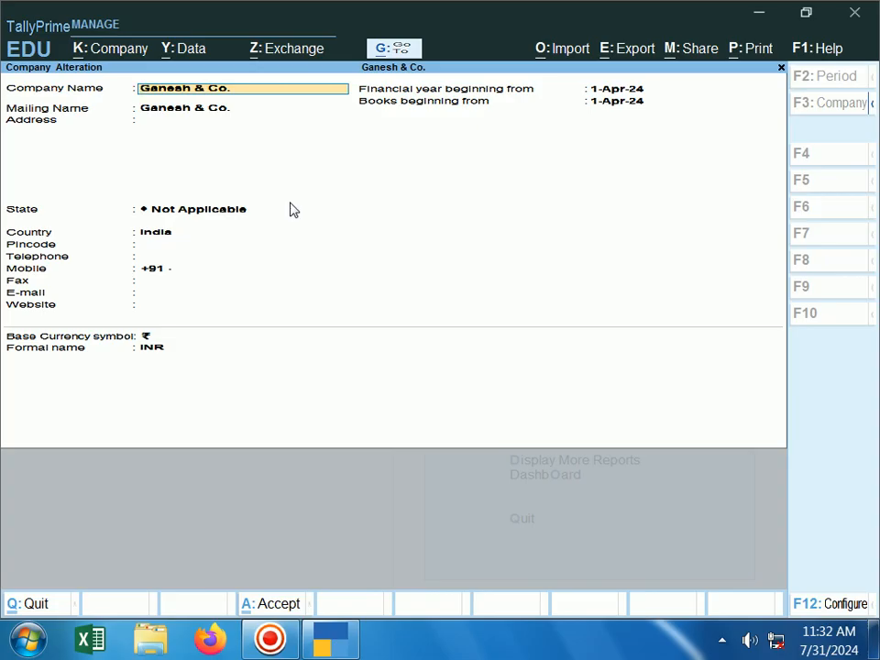
pyautogui.hotkey('alt', 'd')
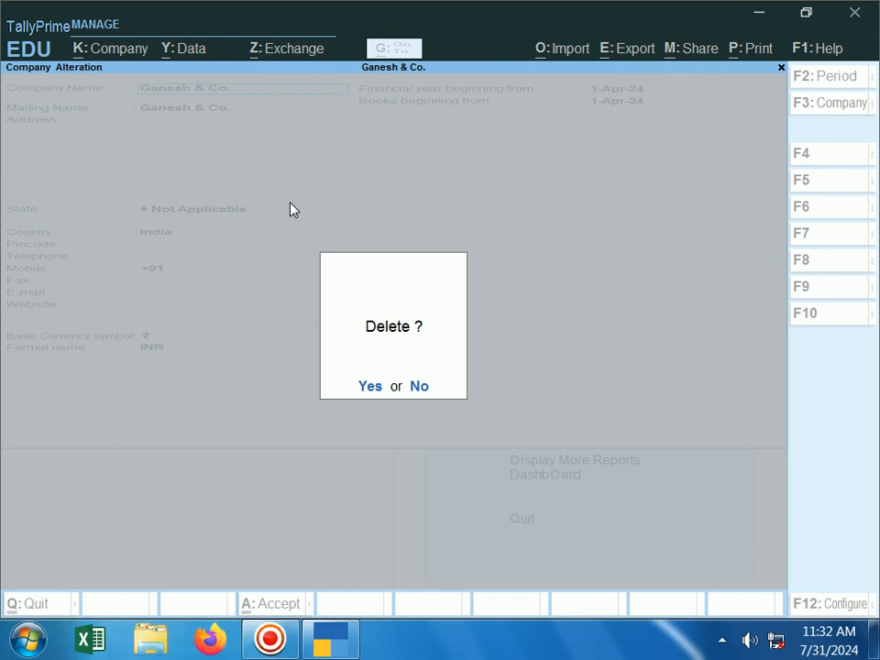
pyautogui.press('y')
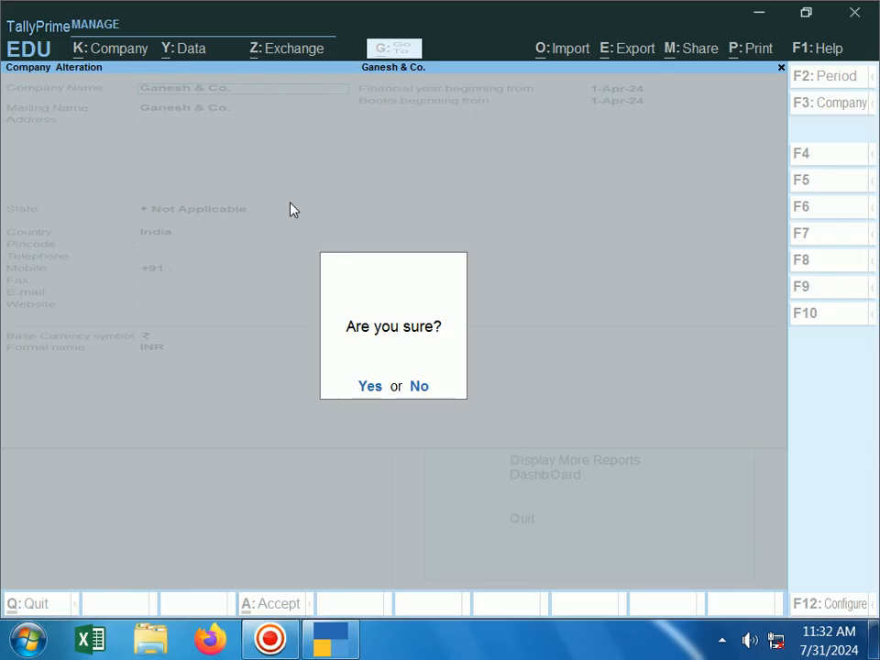
pyautogui.press('y')
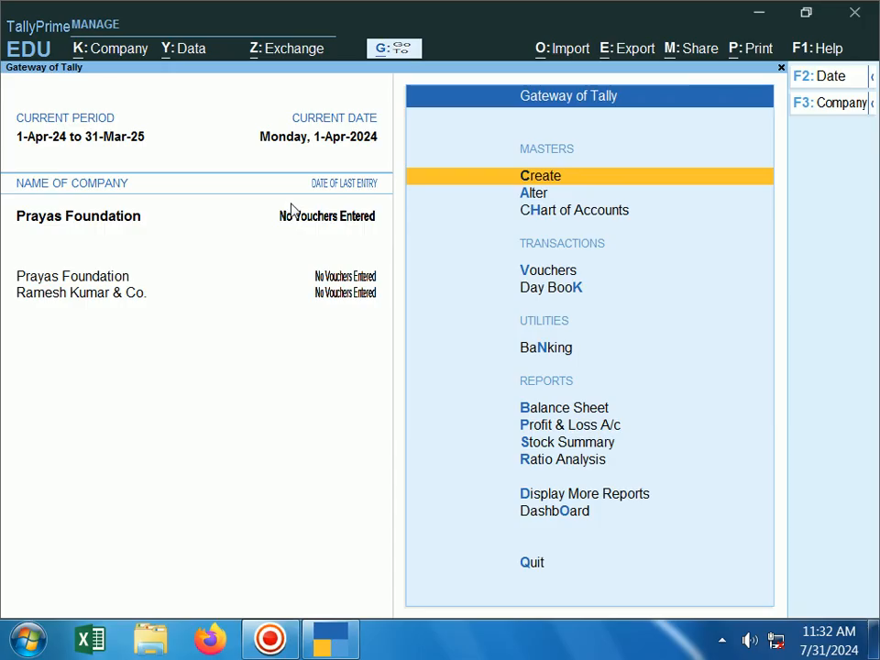
# Change the active company to Ramesh Kumar & Co
pyautogui.click(116, 50)
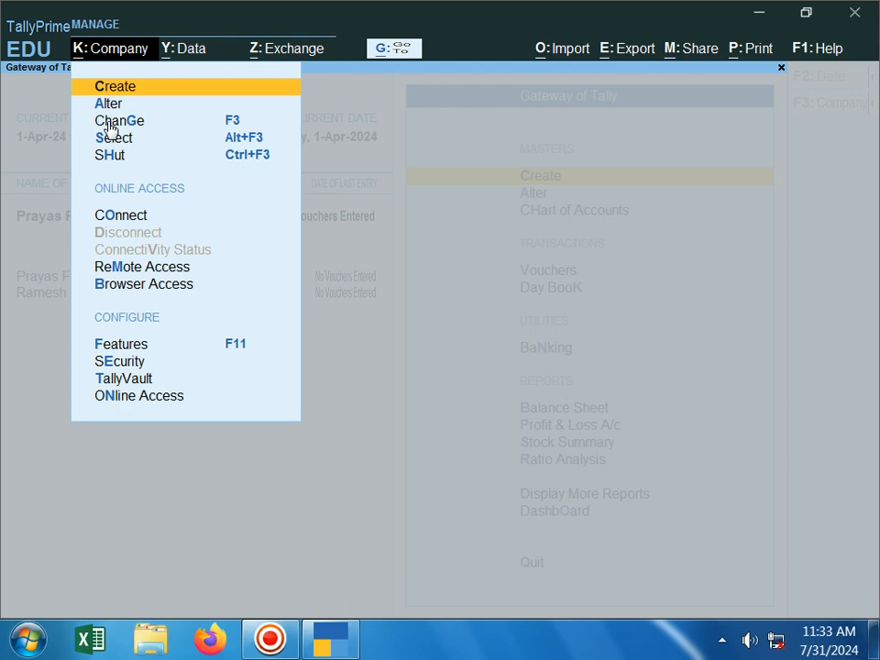
pyautogui.press('Escape')
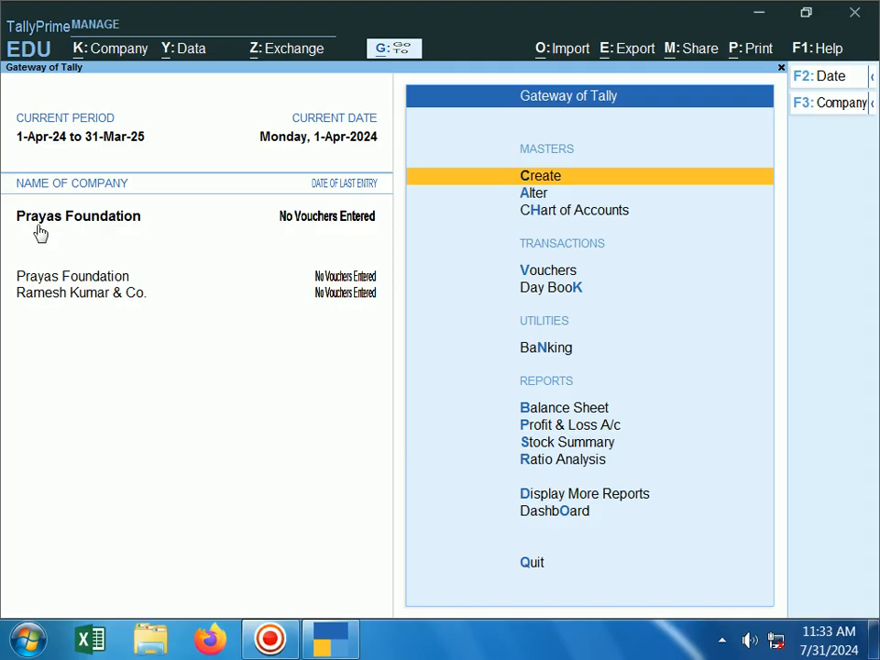
pyautogui.click(122, 51)
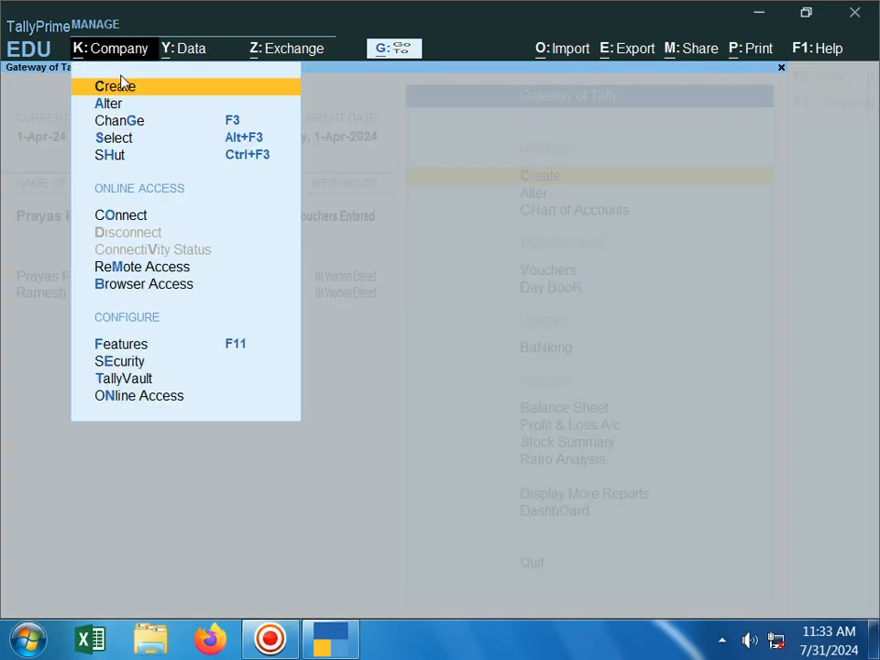
pyautogui.click(115, 124)
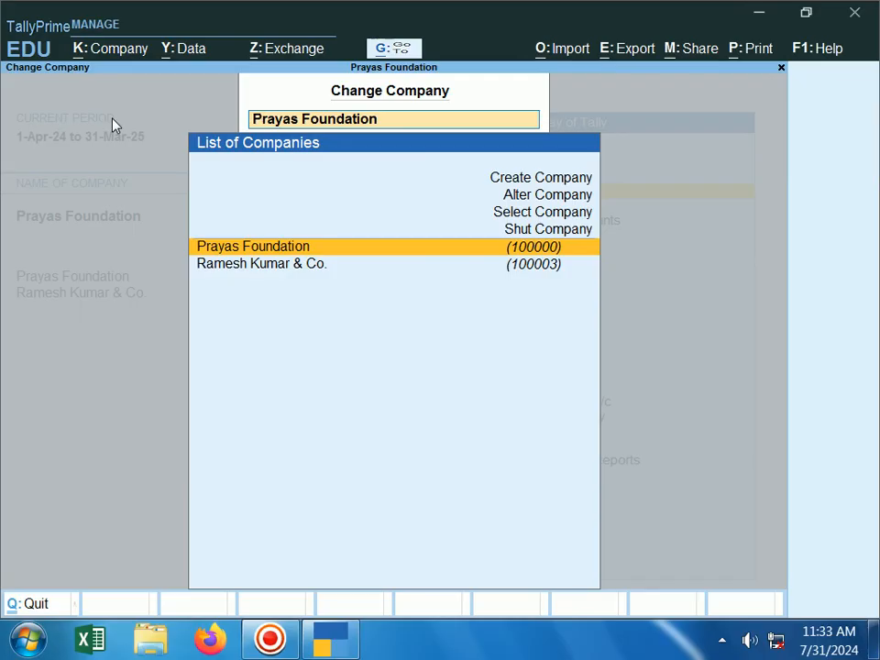
pyautogui.press('Down')
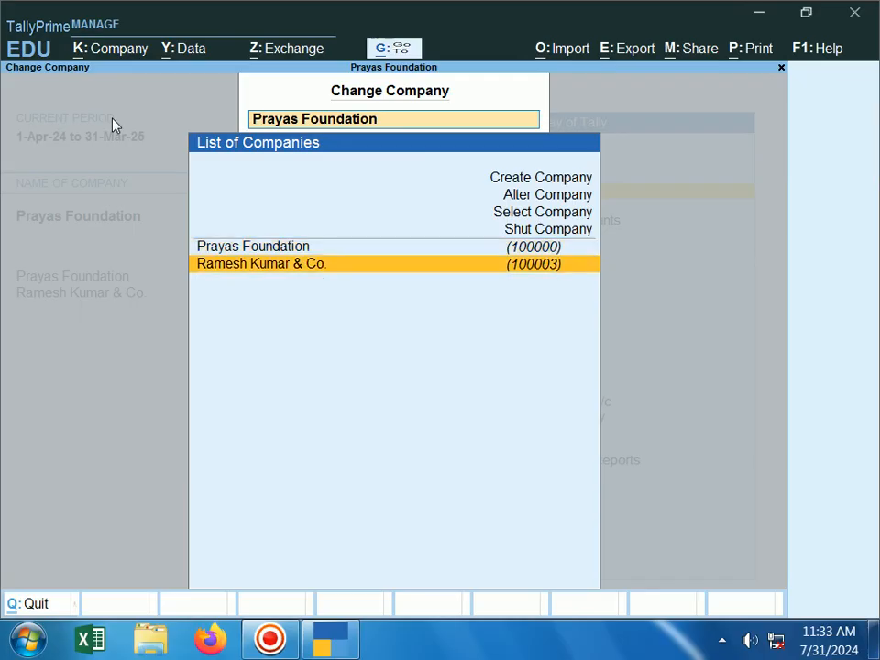
pyautogui.press('Return')
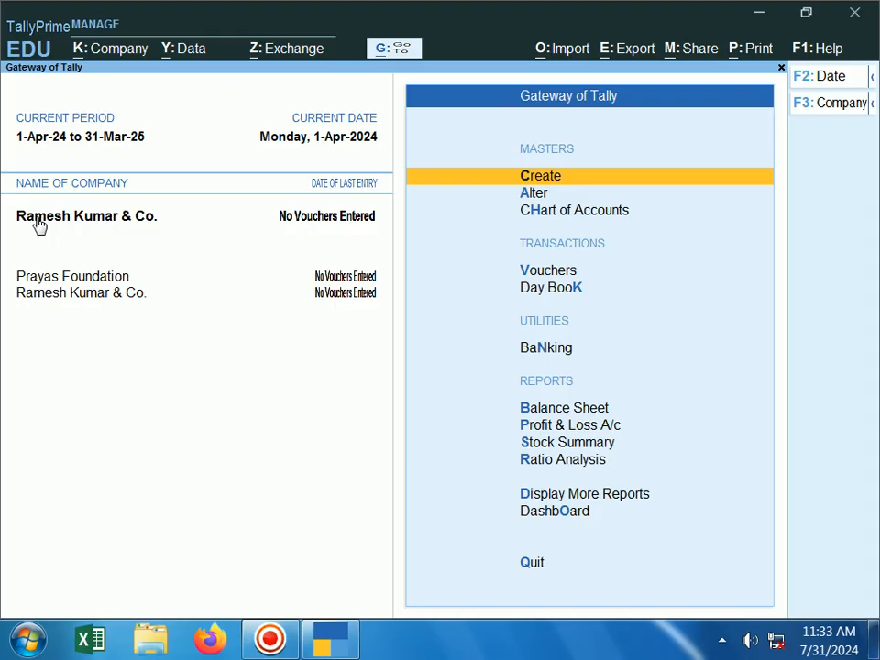
# Change the active company back to Prayas Foundation
pyautogui.press('F3')
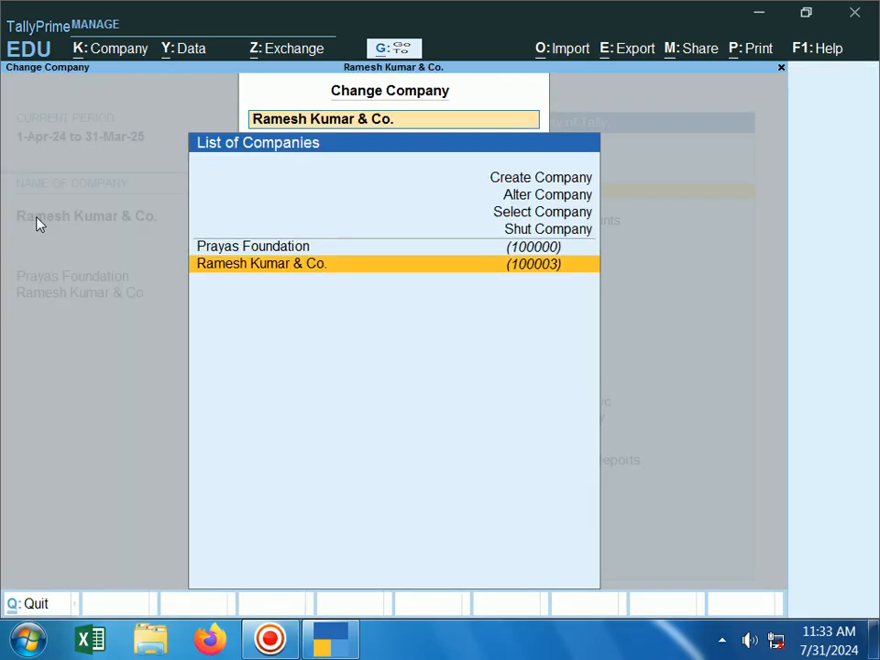
pyautogui.press('Up')
pyautogui.press('Return')
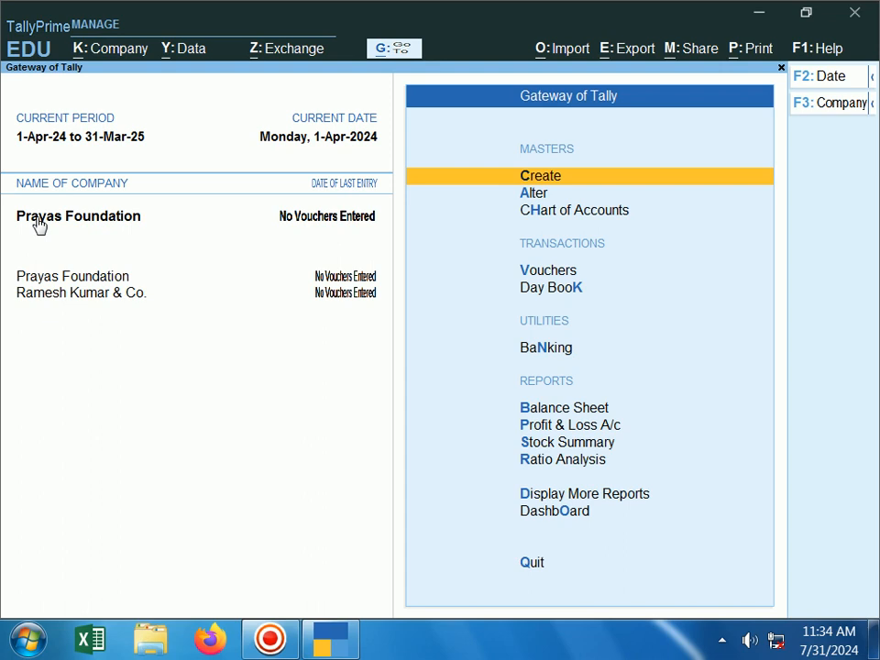
# Switch between Ramesh Kumar & Co. and Prayas Foundation directly from the Gateway's company list, finishing on Ramesh Kumar & Co
pyautogui.click(83, 295)
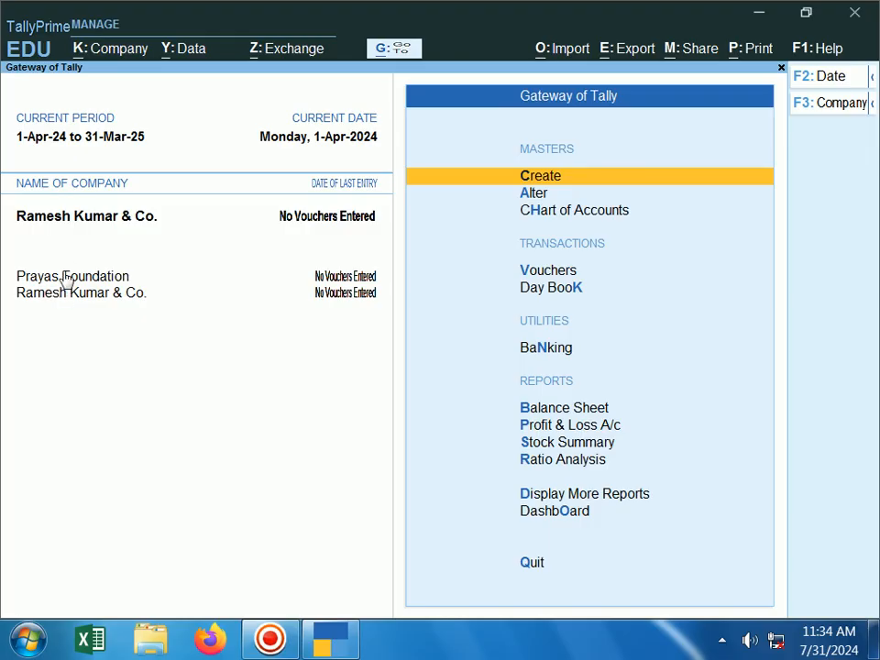
pyautogui.click(66, 278)
pyautogui.click(65, 295)
# Quit TallyPrime with confirmation, relaunch it from the desktop, and continue in Educational Mode
pyautogui.click(117, 51)
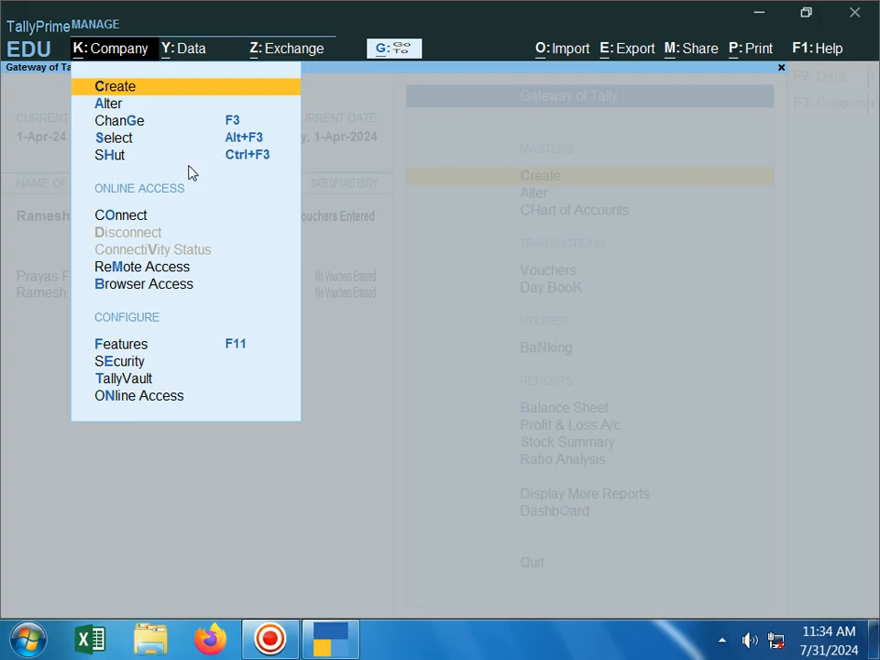
pyautogui.press('Escape')
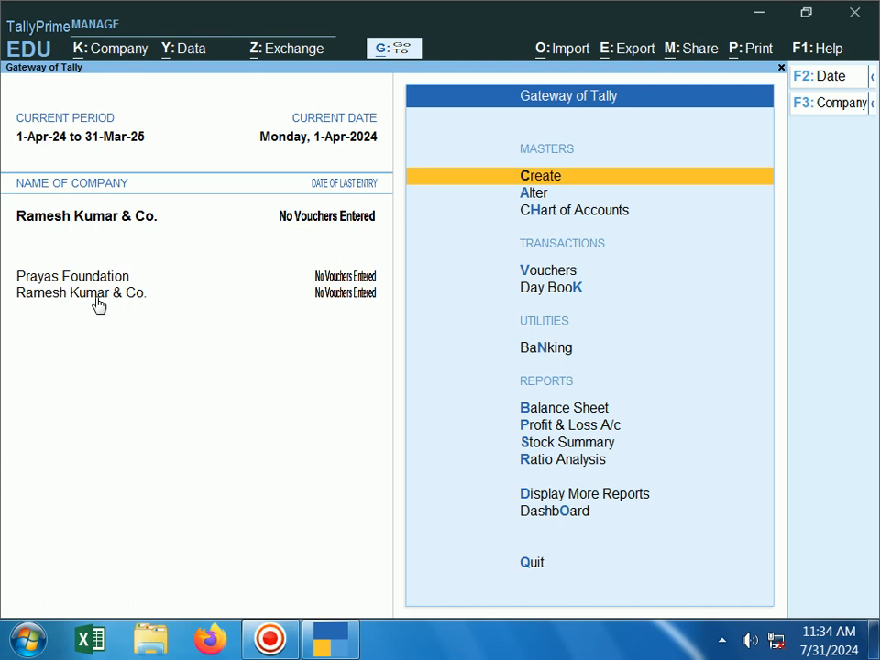
pyautogui.press('Escape')
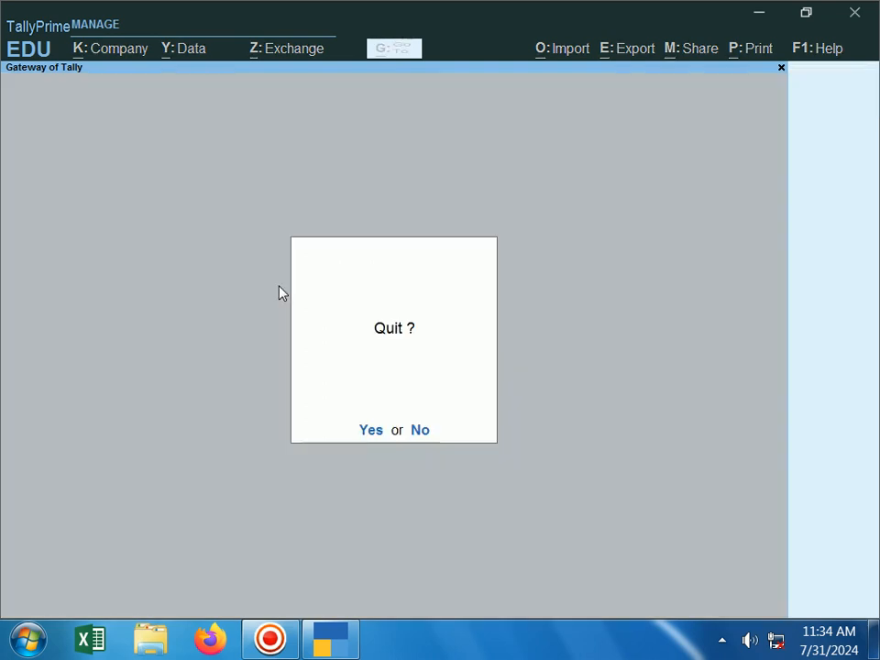
pyautogui.press('Return')
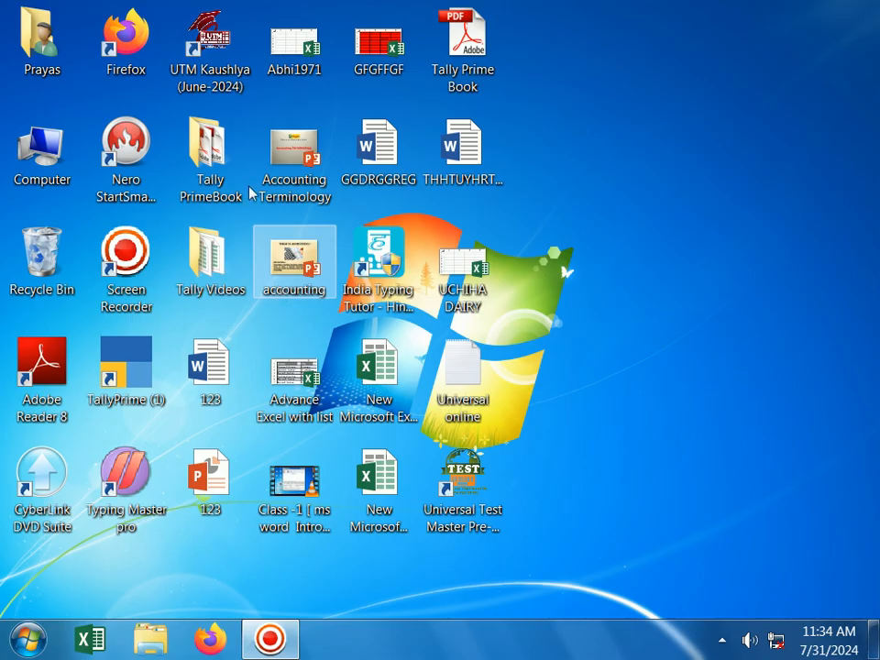
pyautogui.doubleClick(138, 371)
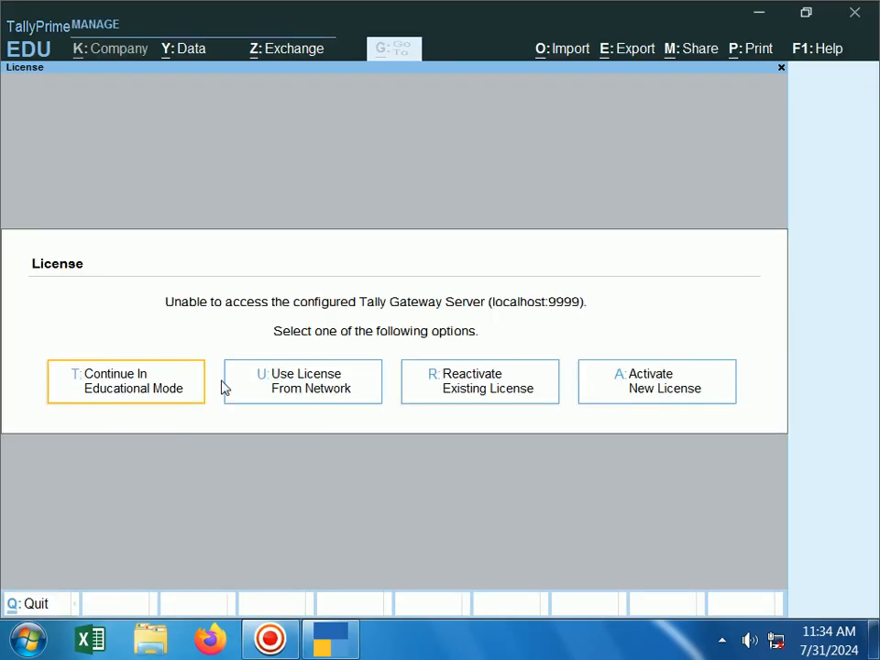
pyautogui.click(155, 384)
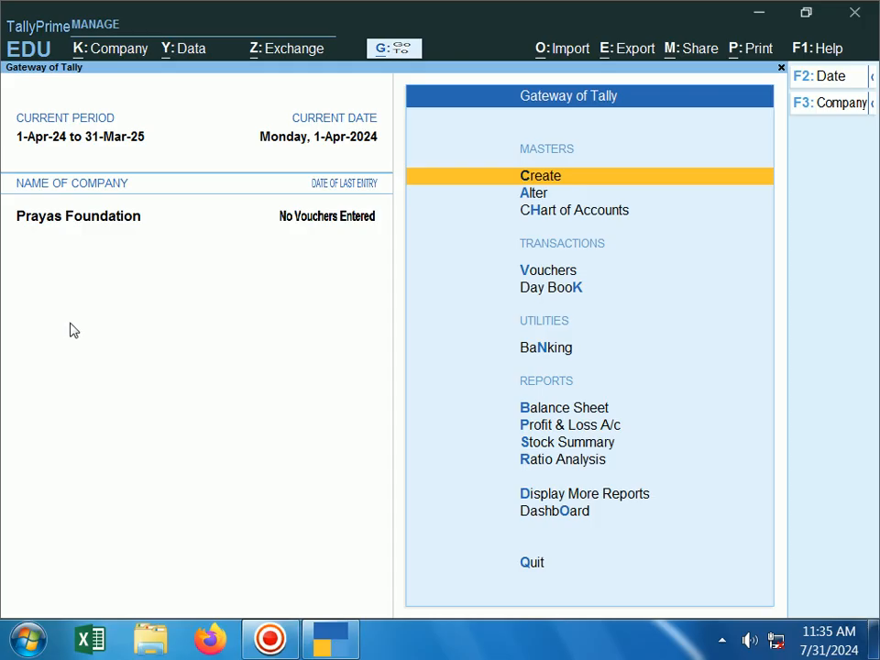
pyautogui.click(114, 51)
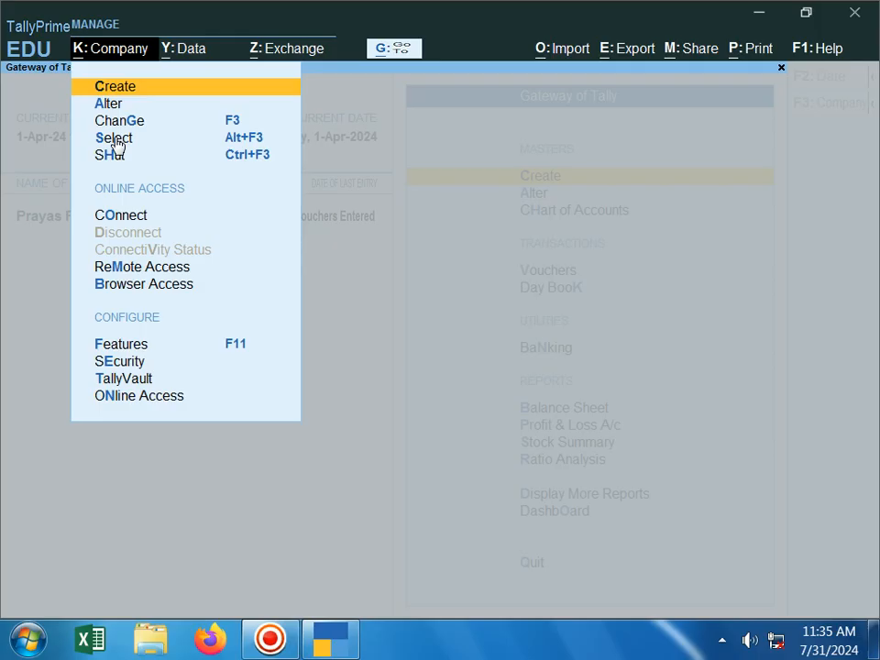
pyautogui.press('Down')
pyautogui.press('Down')
pyautogui.press('Down')
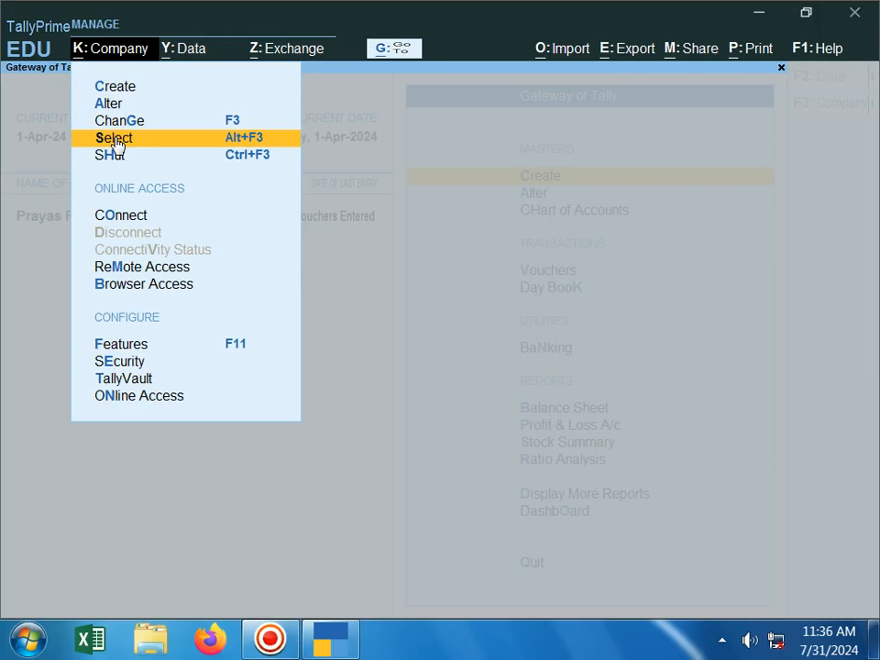
pyautogui.press('Escape')
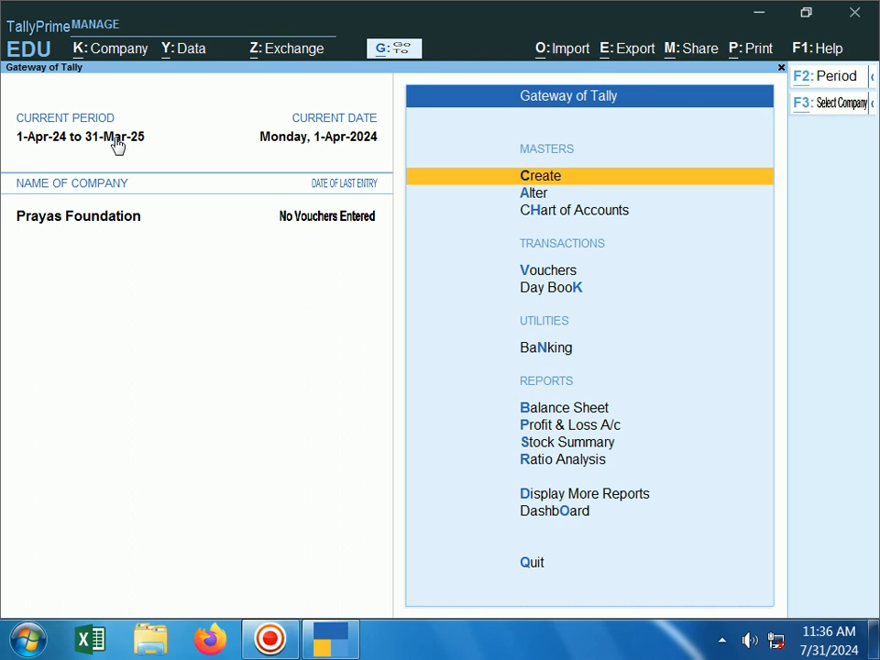
# Try filtering the company selection list by "prayas", clear the filter, and load the company Ramesh Kumar & Co
pyautogui.press('F3')
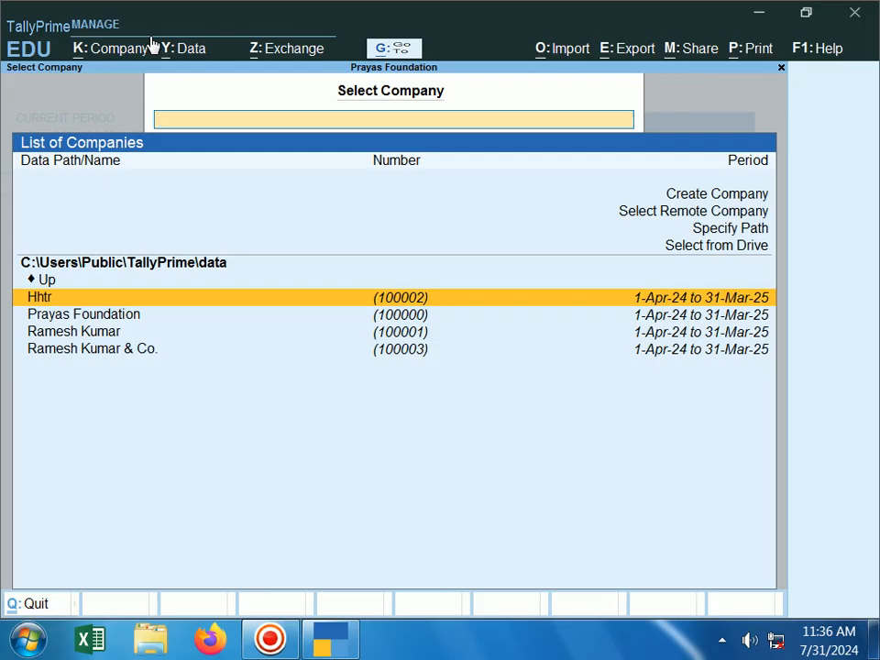
pyautogui.write('prayas')
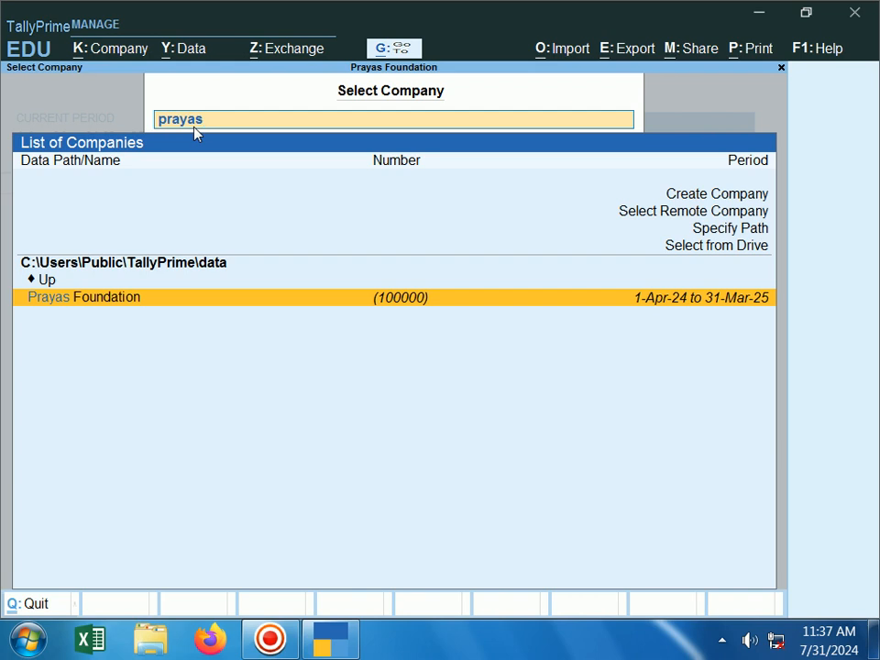
pyautogui.press('BackSpace')
pyautogui.press('BackSpace')
pyautogui.press('BackSpace')
pyautogui.press('BackSpace')
pyautogui.press('BackSpace')
pyautogui.press('BackSpace')
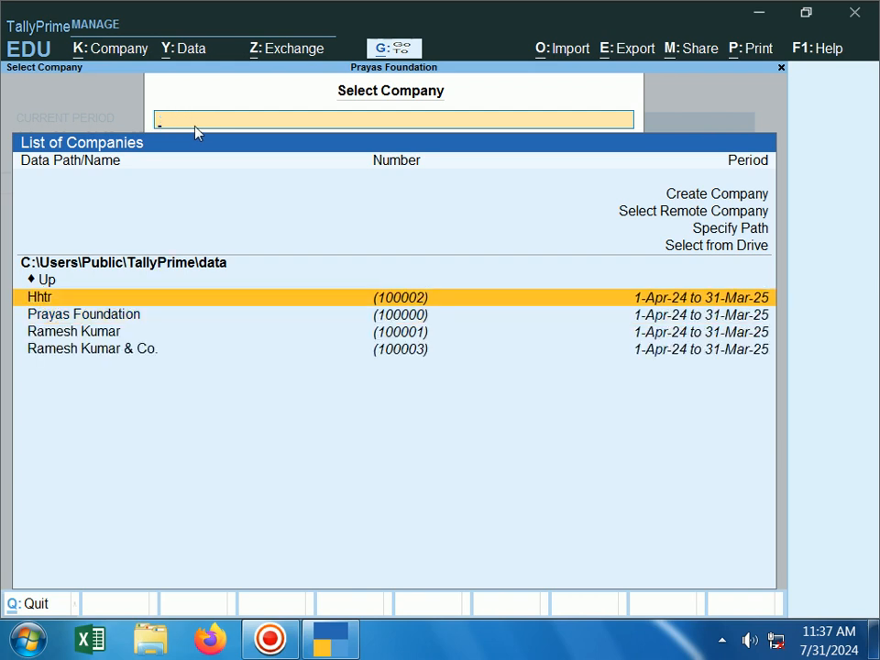
pyautogui.click(89, 354)
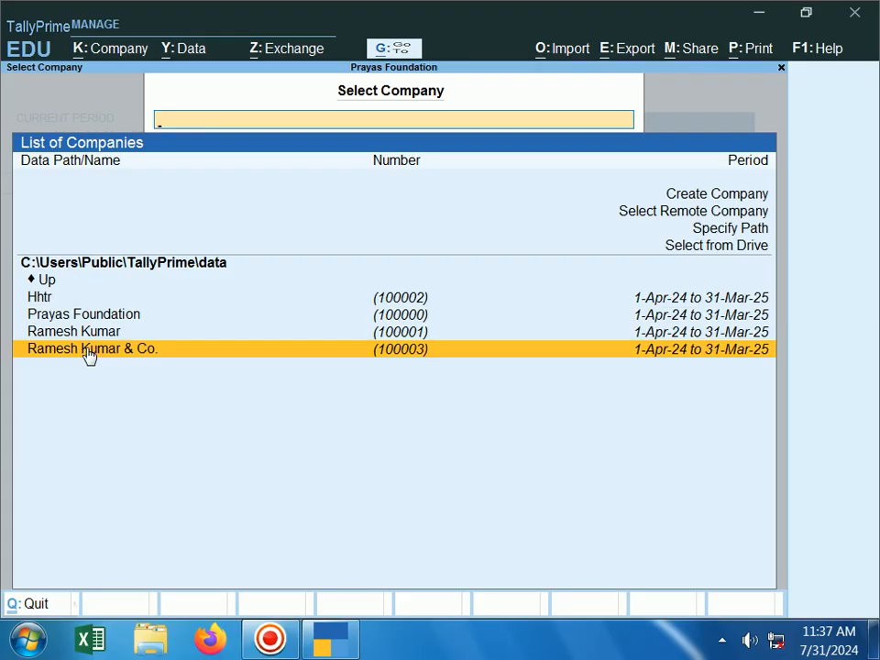
pyautogui.click(87, 355)
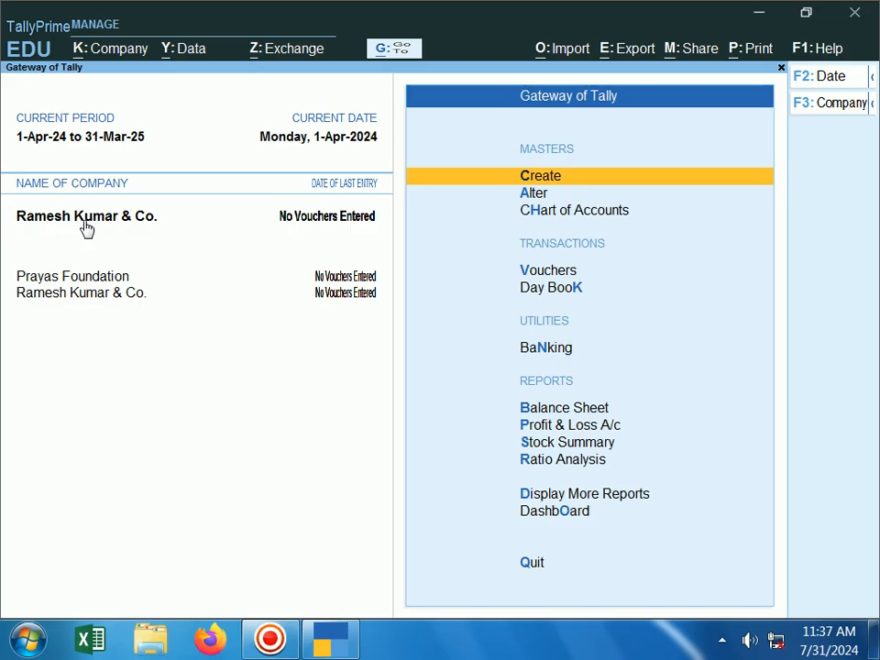
# Shut the company Ramesh Kumar & Co., leaving Prayas Foundation loaded
pyautogui.press('ctrl')
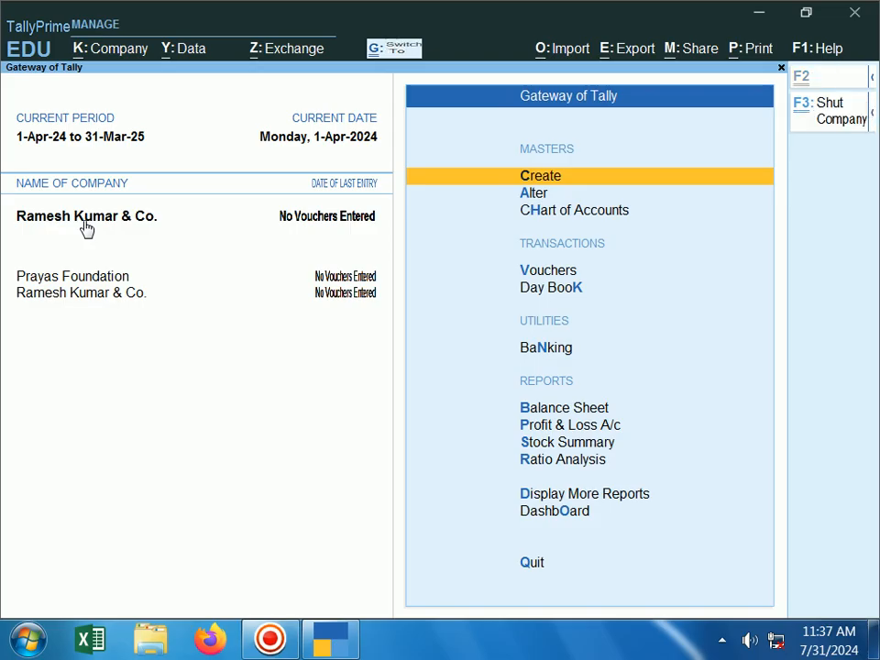
pyautogui.hotkey('ctrl', 'F3')
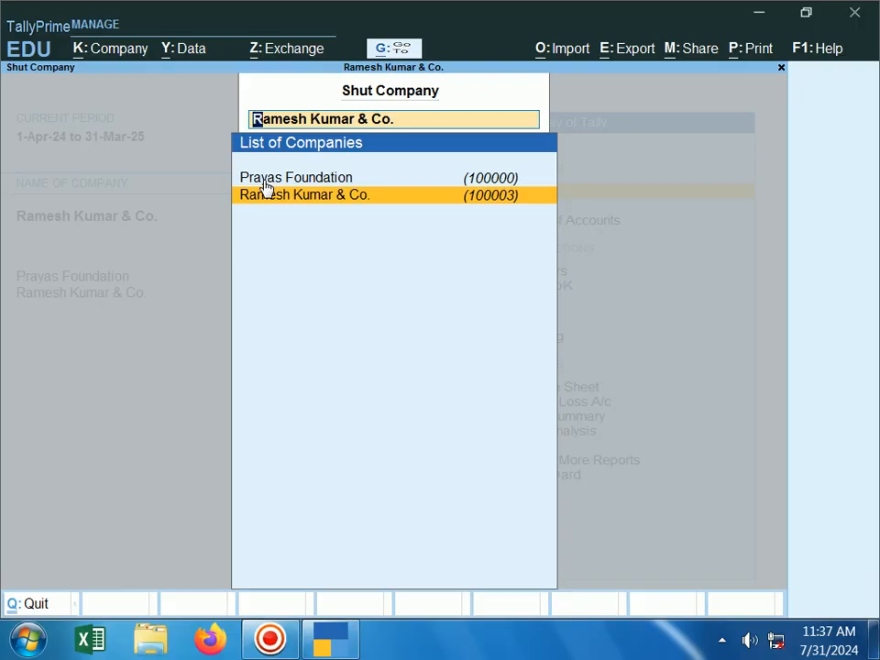
pyautogui.press('Up')
pyautogui.press('Down')
pyautogui.press('Return')
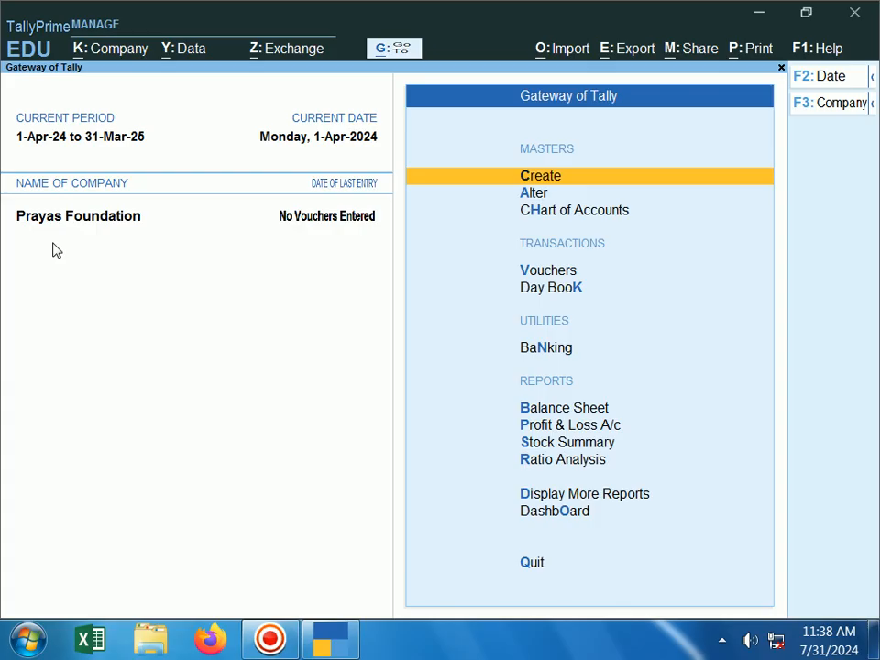
# Load the company Ramesh Kumar from the company selection list and shut it again
pyautogui.hotkey('alt', 'F3')
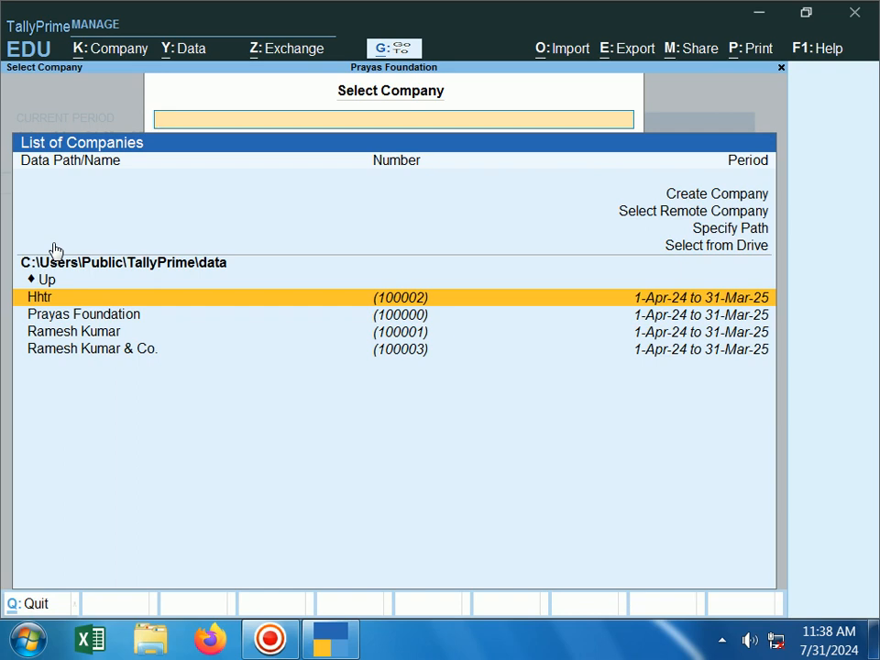
pyautogui.press('Down')
pyautogui.press('Down')
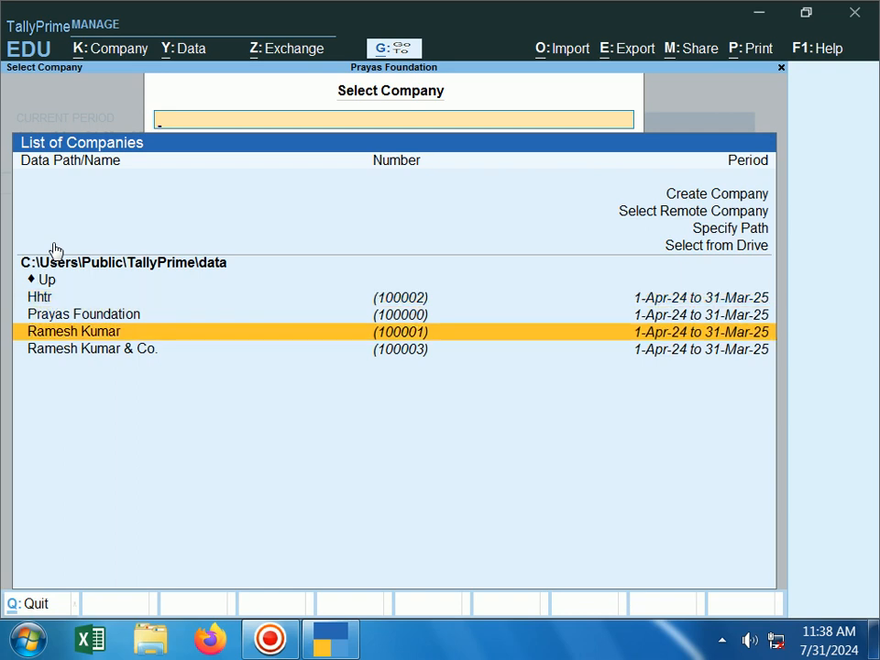
pyautogui.press('Return')
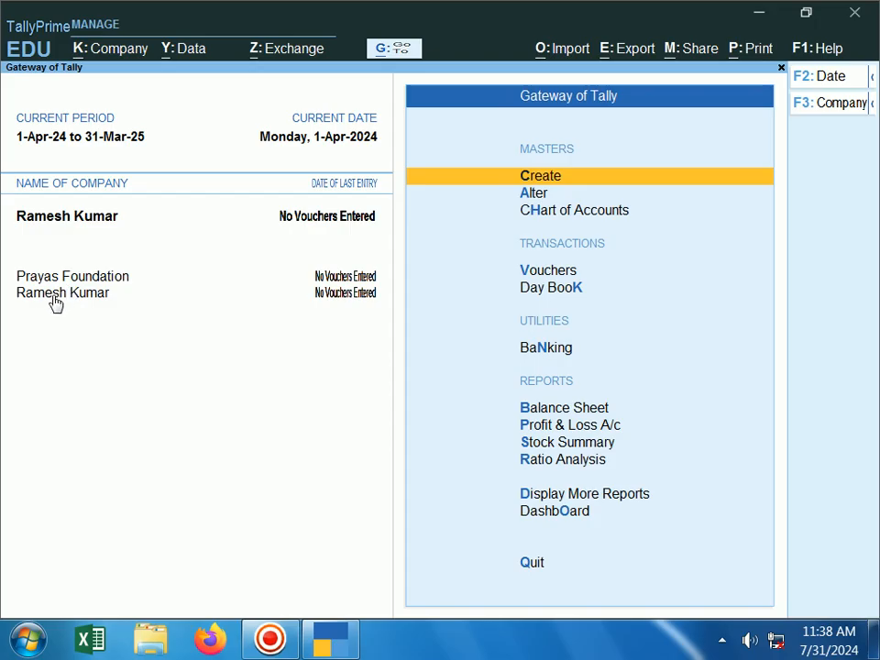
pyautogui.hotkey('alt', 'F3')
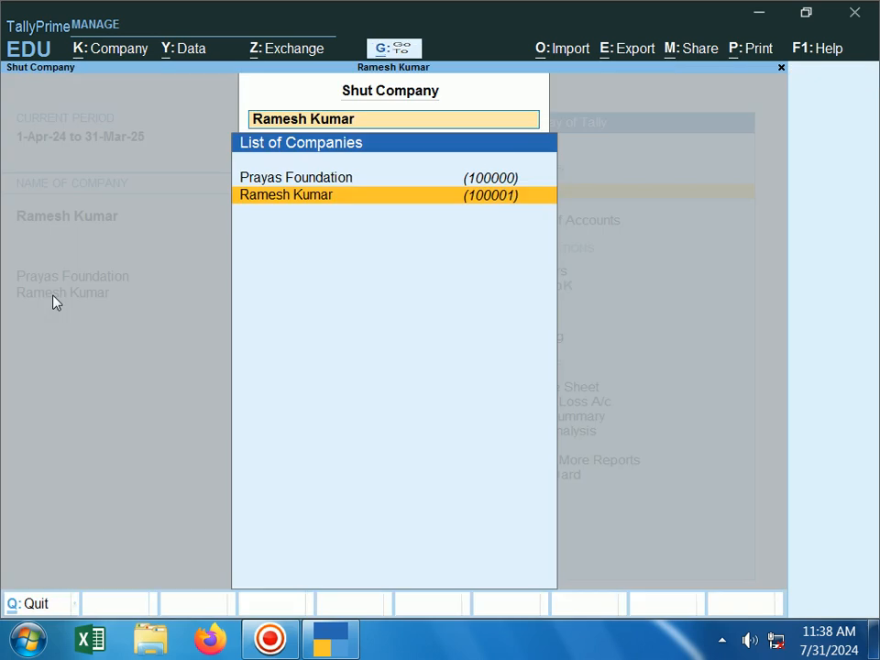
pyautogui.press('Return')
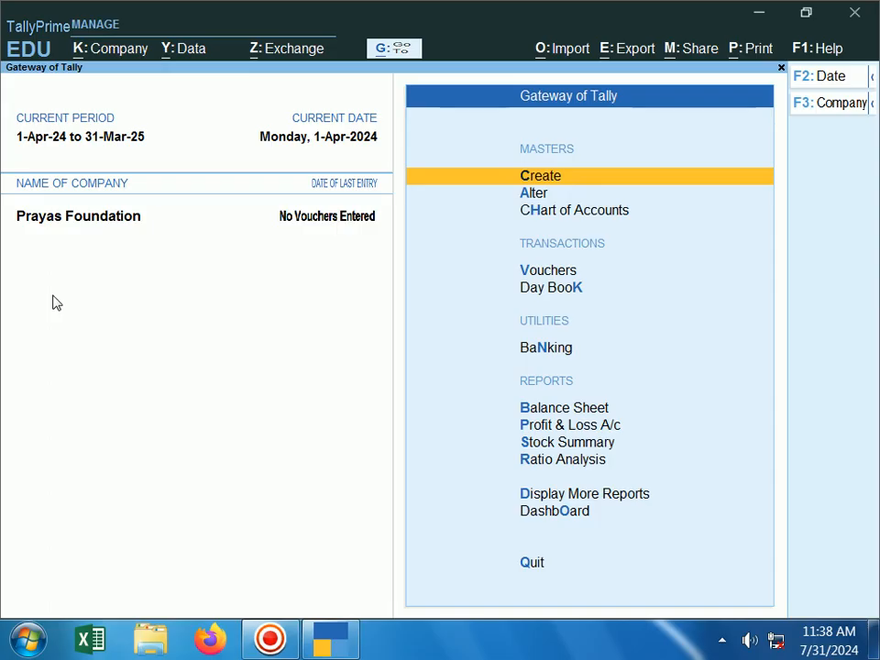
pyautogui.press('alt')
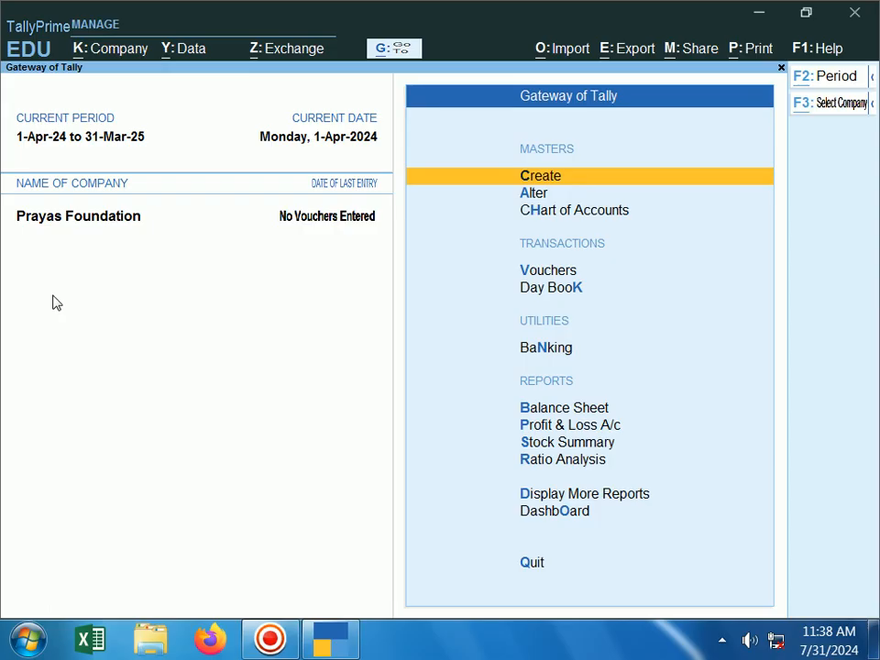
pyautogui.hotkey('alt', 'F3')
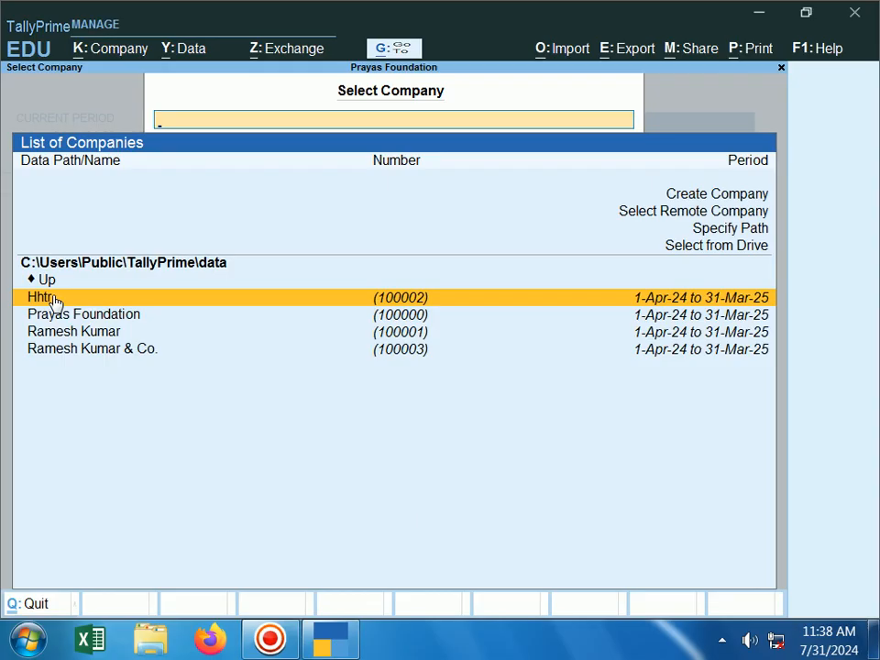
pyautogui.press('Down')
pyautogui.press('Down')
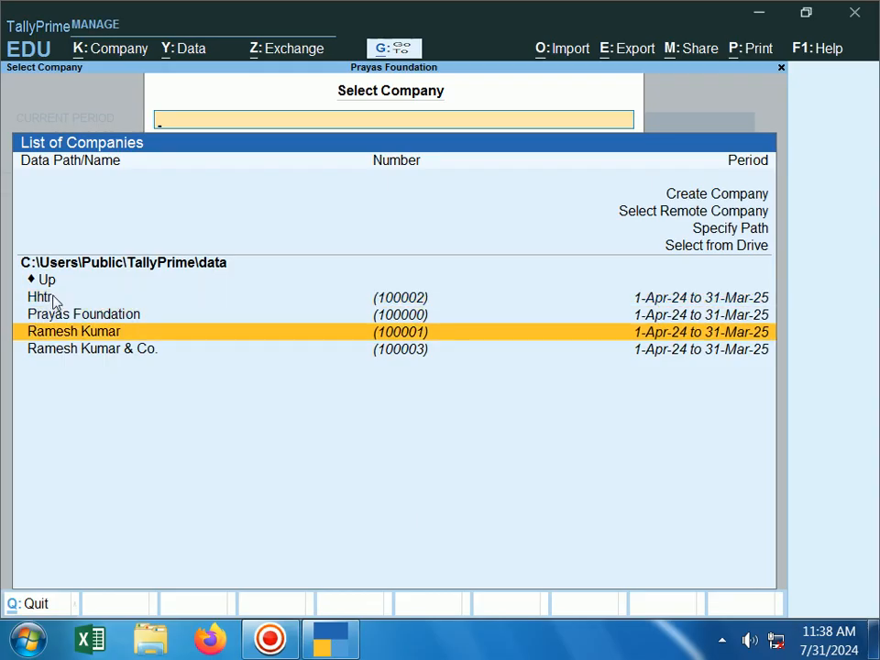
pyautogui.press('Return')
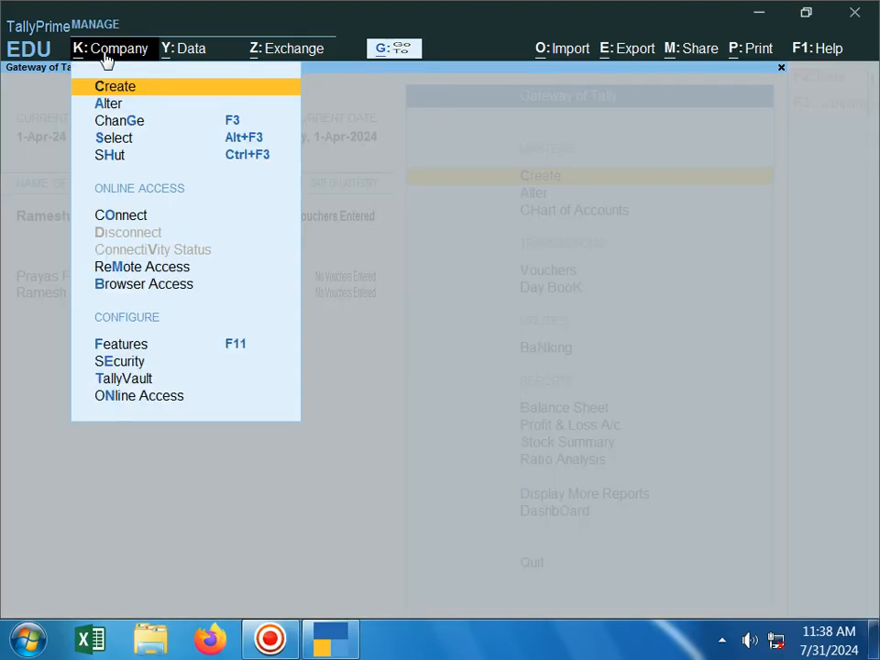
pyautogui.click(106, 55)
pyautogui.press('Down')
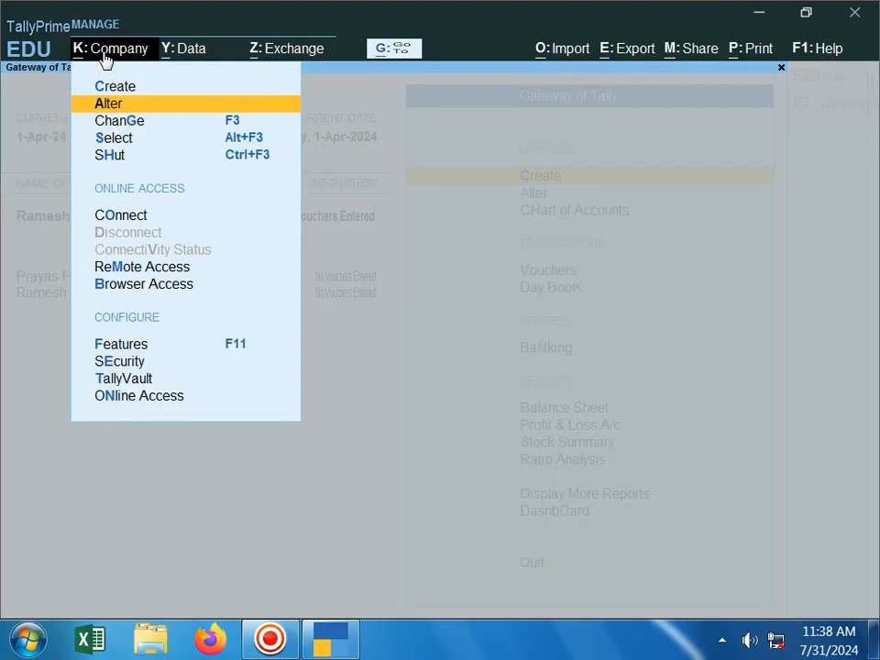
pyautogui.press('Return')
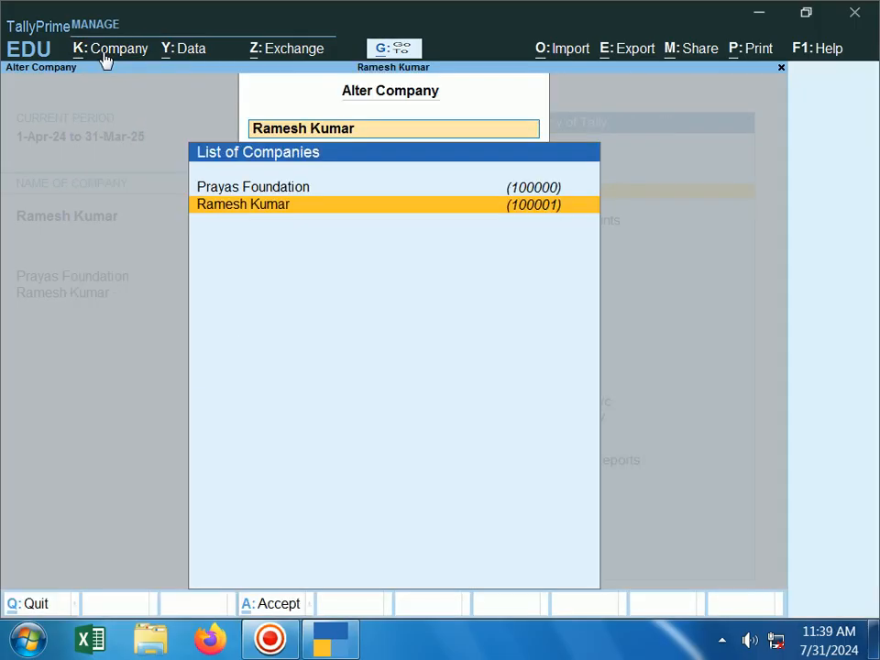
pyautogui.press('Return')
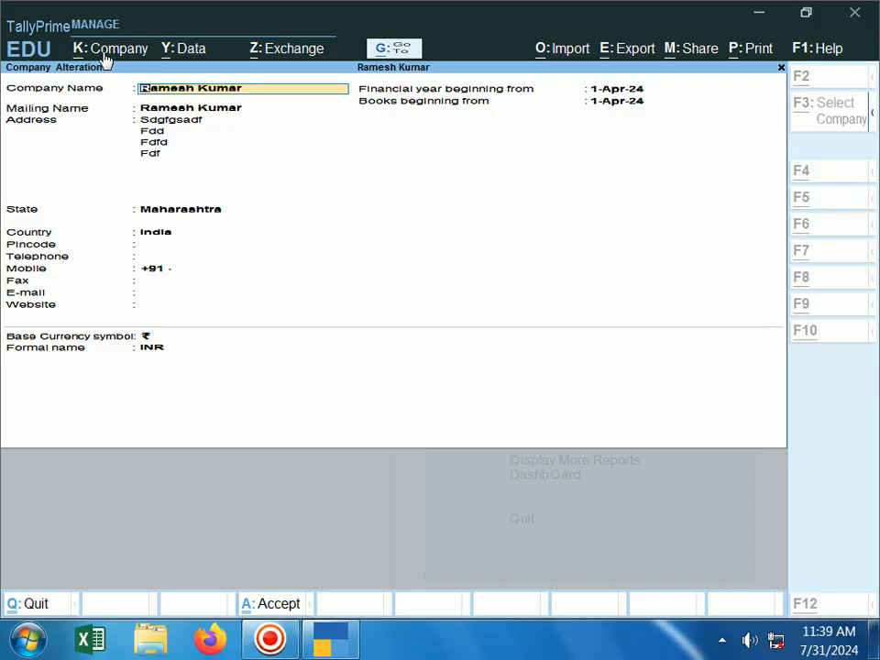
pyautogui.hotkey('alt', 'd')
pyautogui.press('y')
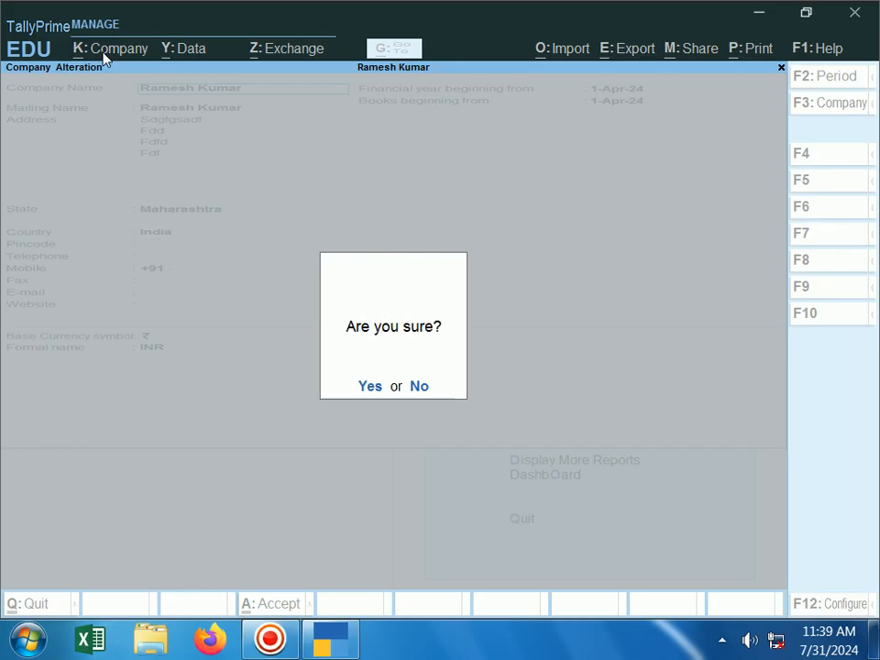
pyautogui.press('y')
# Check which companies remain in the company selection list, and close the list without selecting one
pyautogui.press('alt')
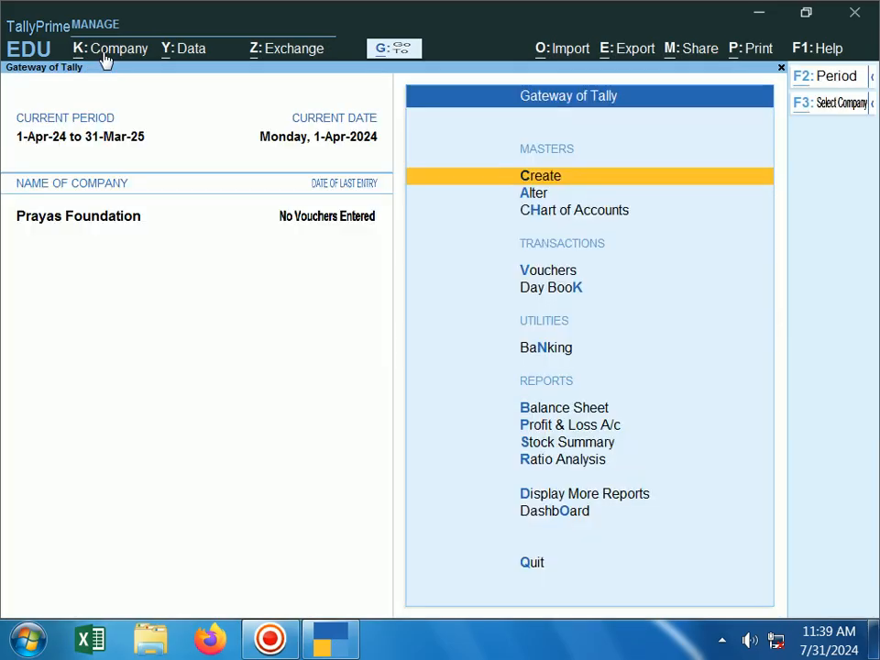
pyautogui.hotkey('alt', 'F3')
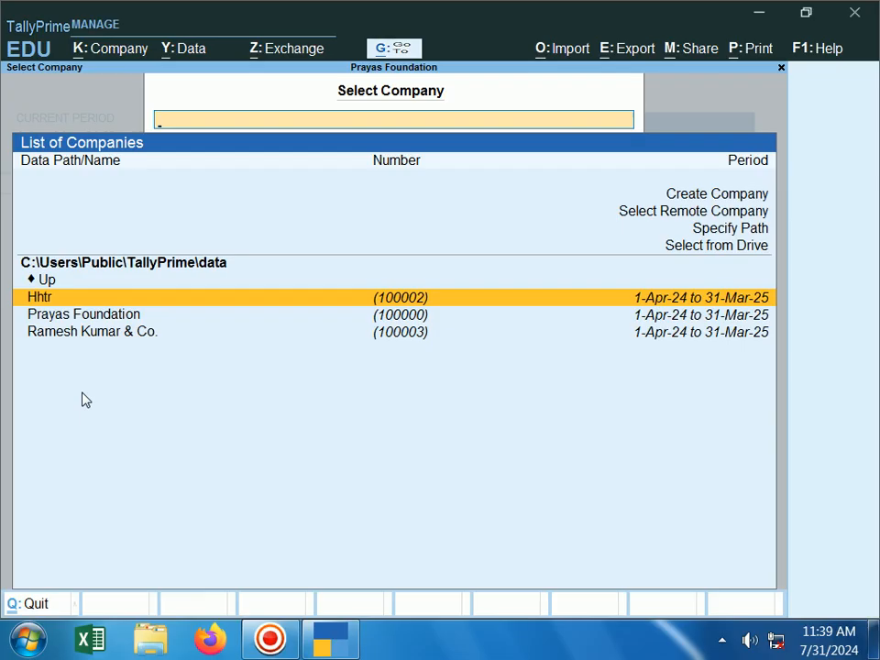
pyautogui.press('Escape')
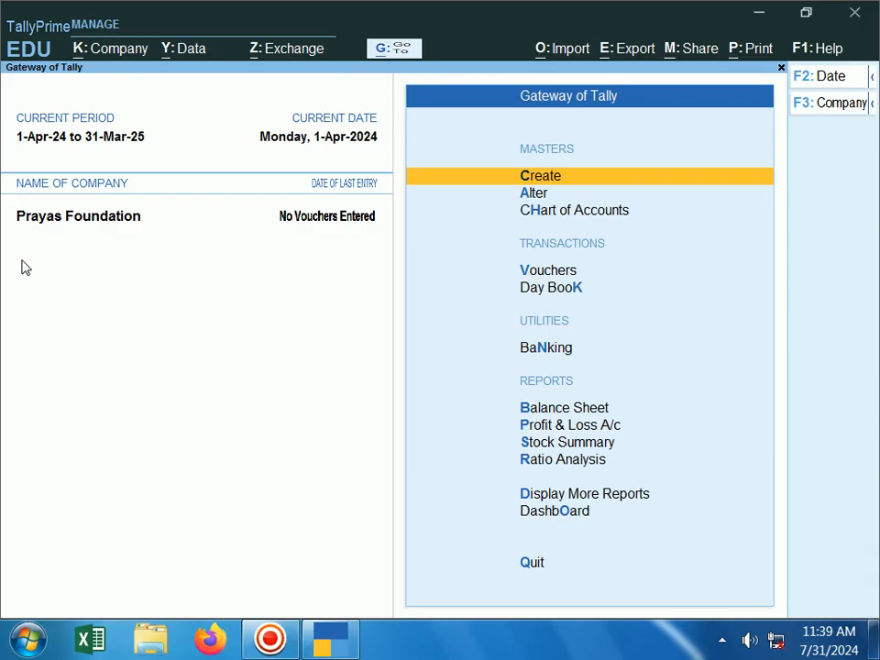
pyautogui.click(143, 54)
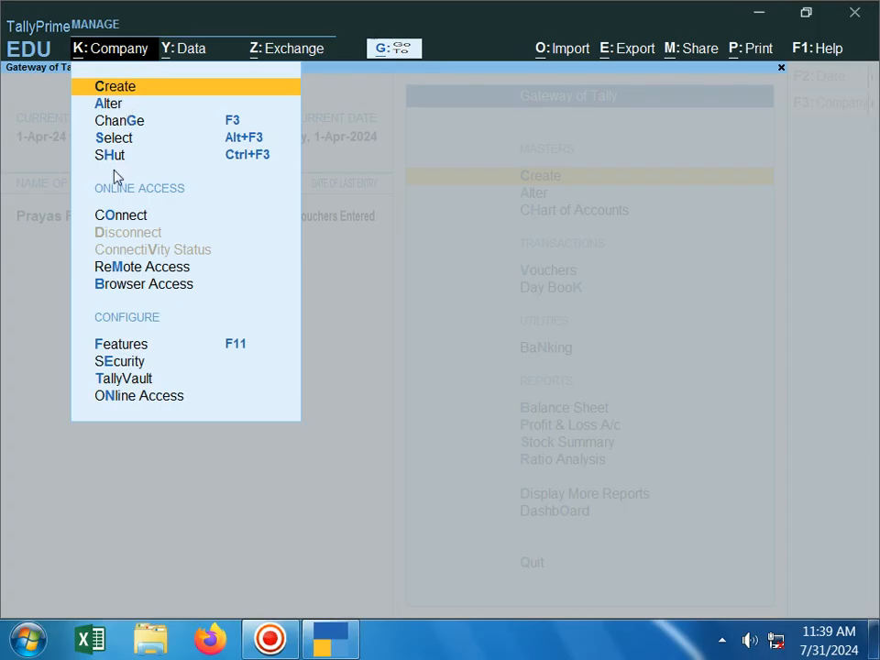
pyautogui.click(137, 89)
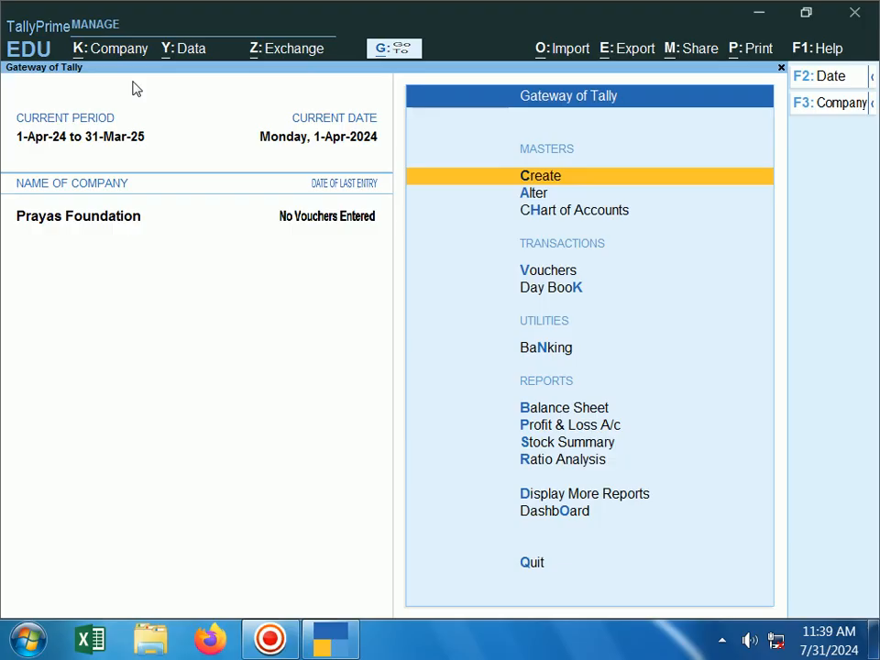